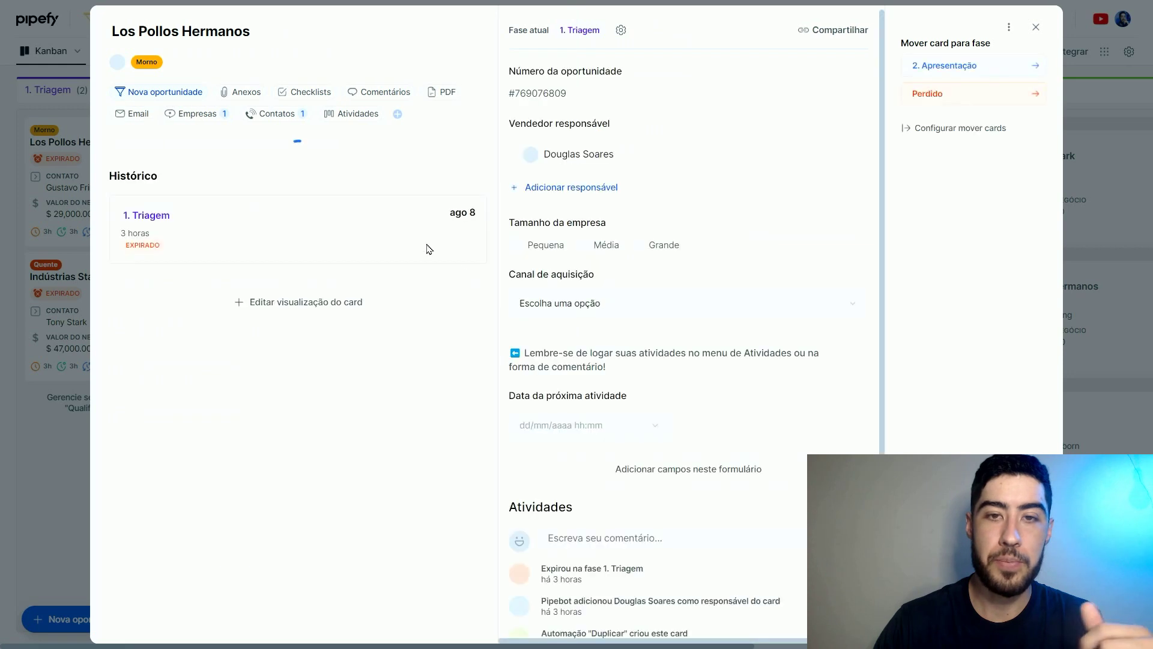
- Review the settings of the "Data da próxima atividade" field on the Los Pollos Hermanos card without saving
{"action": "scroll", "coordinate": [526, 329], "scroll_direction": "down", "scroll_amount": 1}
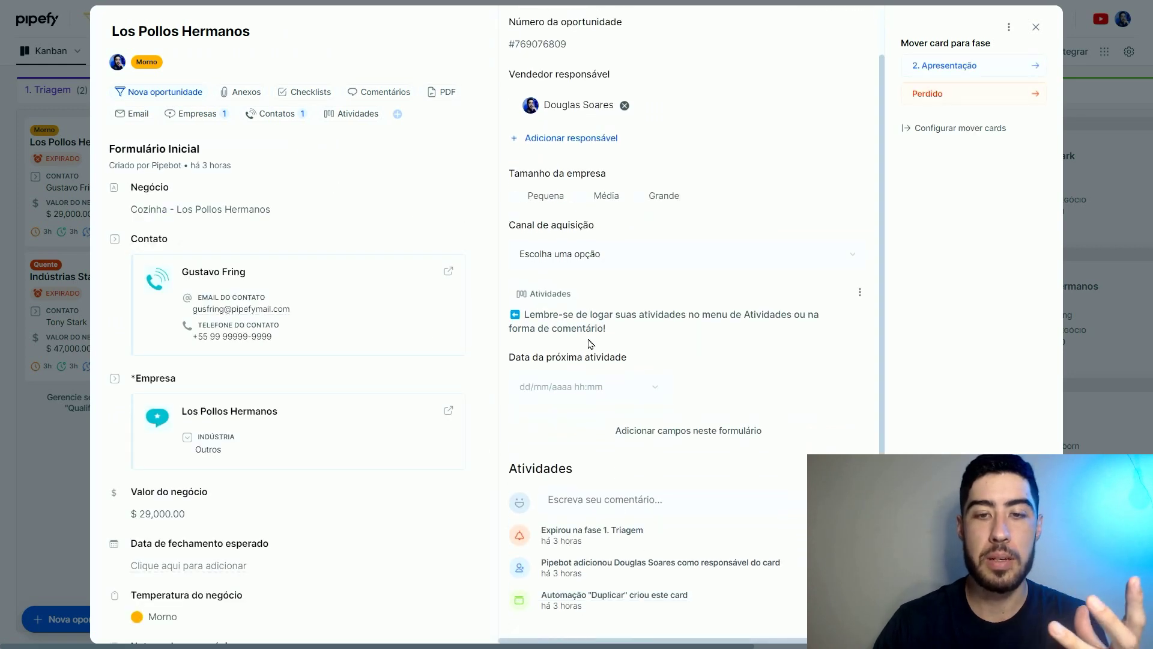
{"action": "left_click", "coordinate": [861, 360]}
{"action": "left_click", "coordinate": [805, 395]}
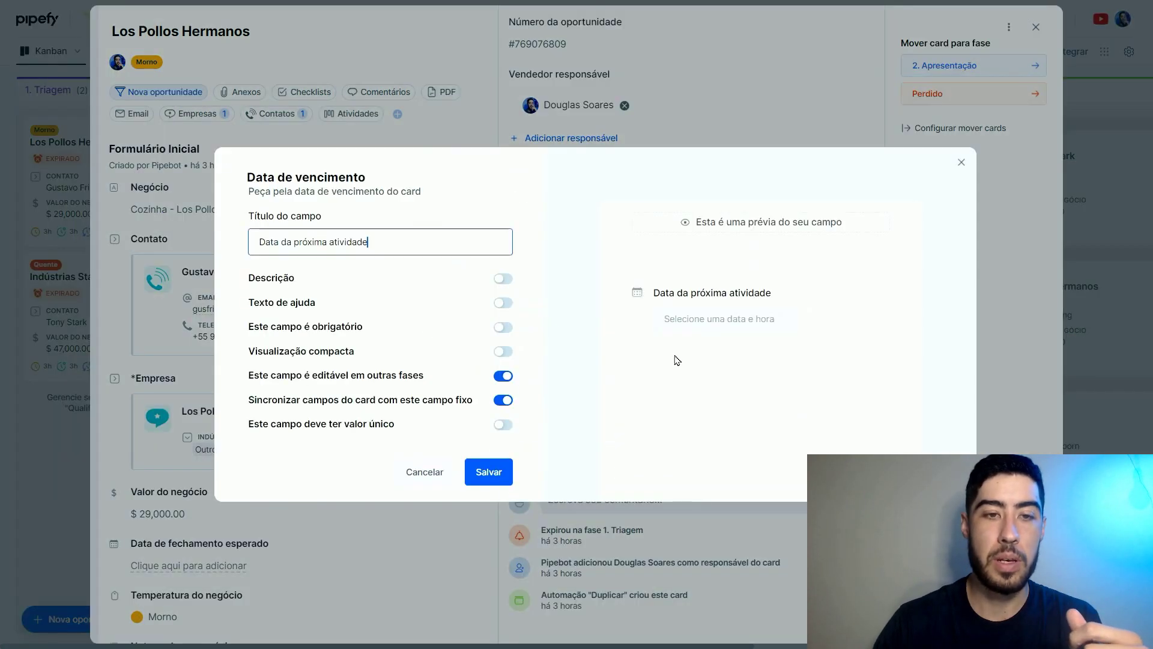
{"action": "left_click_drag", "start_coordinate": [246, 178], "coordinate": [375, 178]}
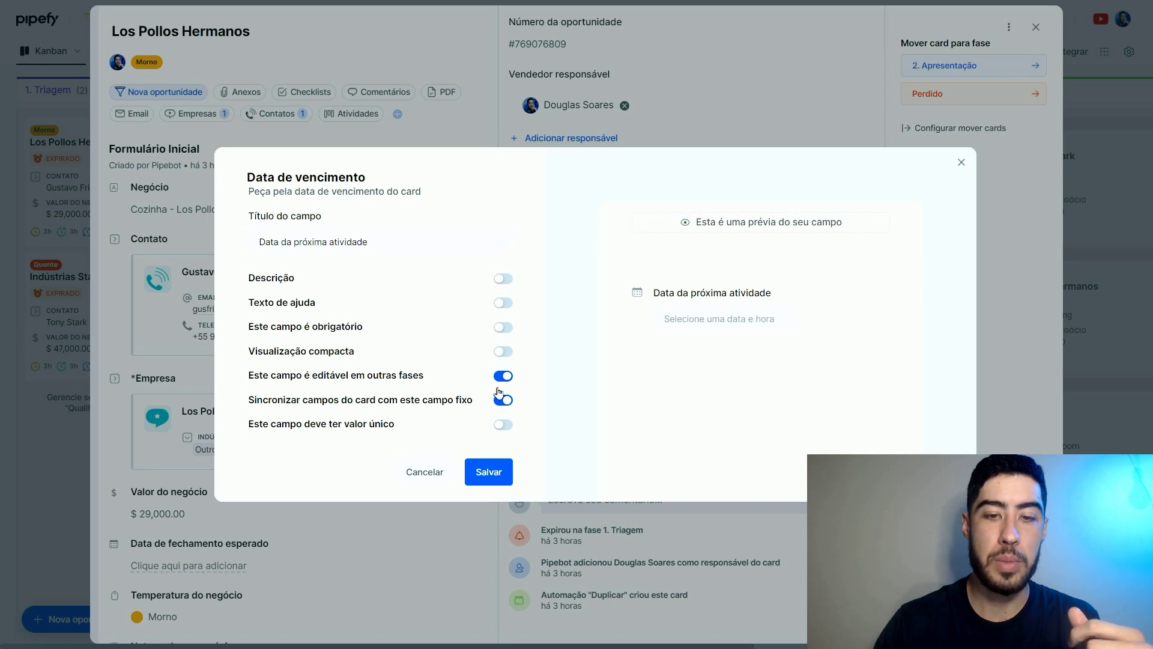
{"action": "left_click", "coordinate": [424, 472]}
- Set "Data da próxima atividade" on the Los Pollos Hermanos card to 09/08/2023 at 00:00 and close the card
{"action": "left_click", "coordinate": [625, 386]}
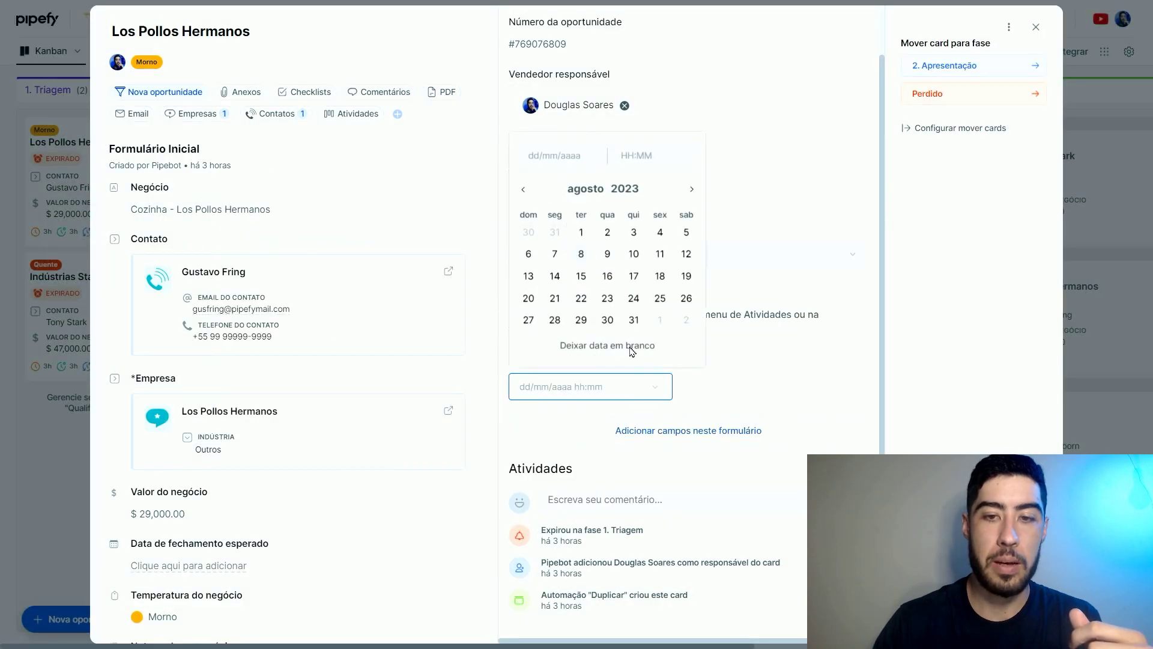
{"action": "left_click", "coordinate": [607, 253]}
{"action": "key", "text": "Escape"}
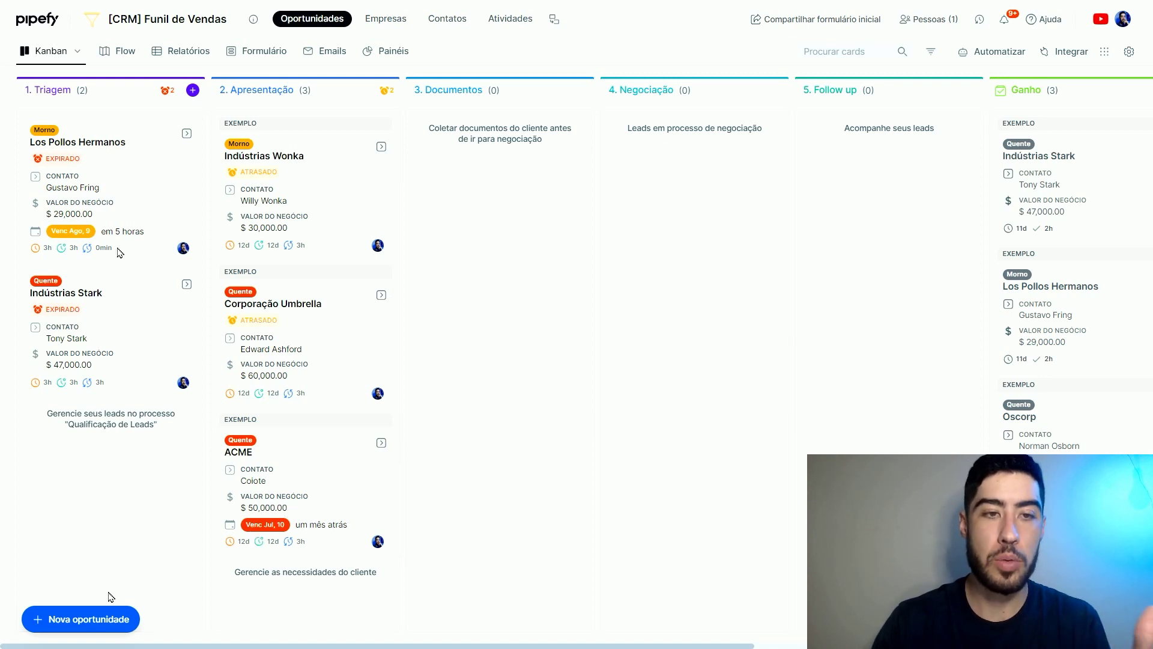
- Add a required due-date field titled "Data de vencimento:" to the pipe's initial form, save it and close the settings
{"action": "left_click", "coordinate": [80, 618]}
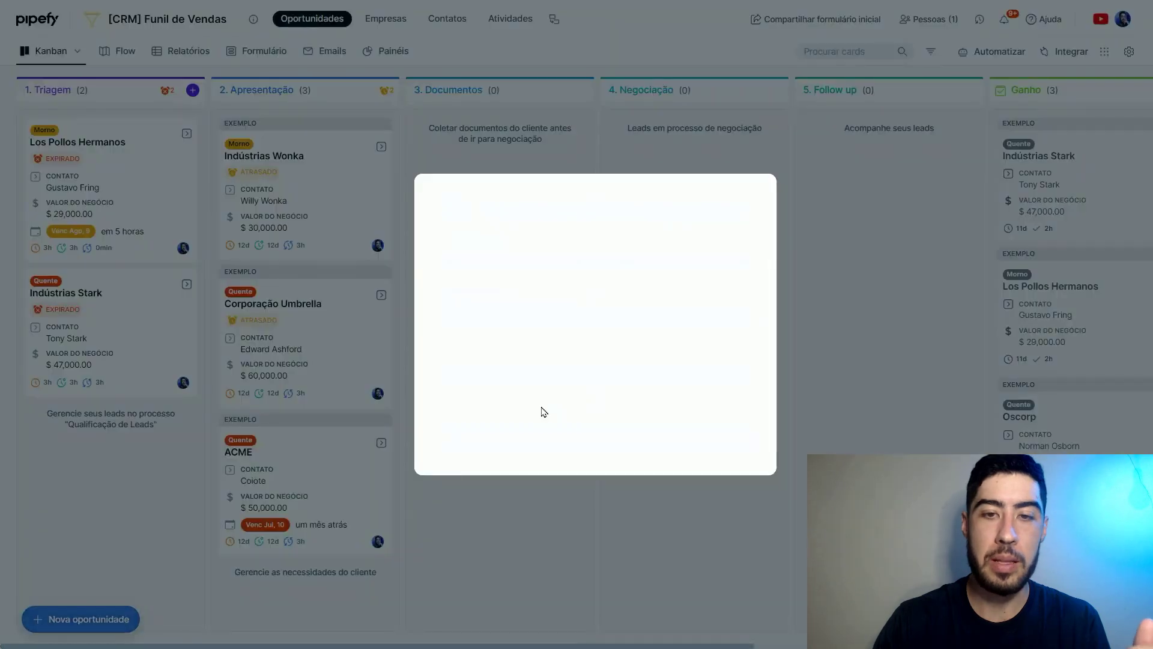
{"action": "left_click", "coordinate": [673, 52]}
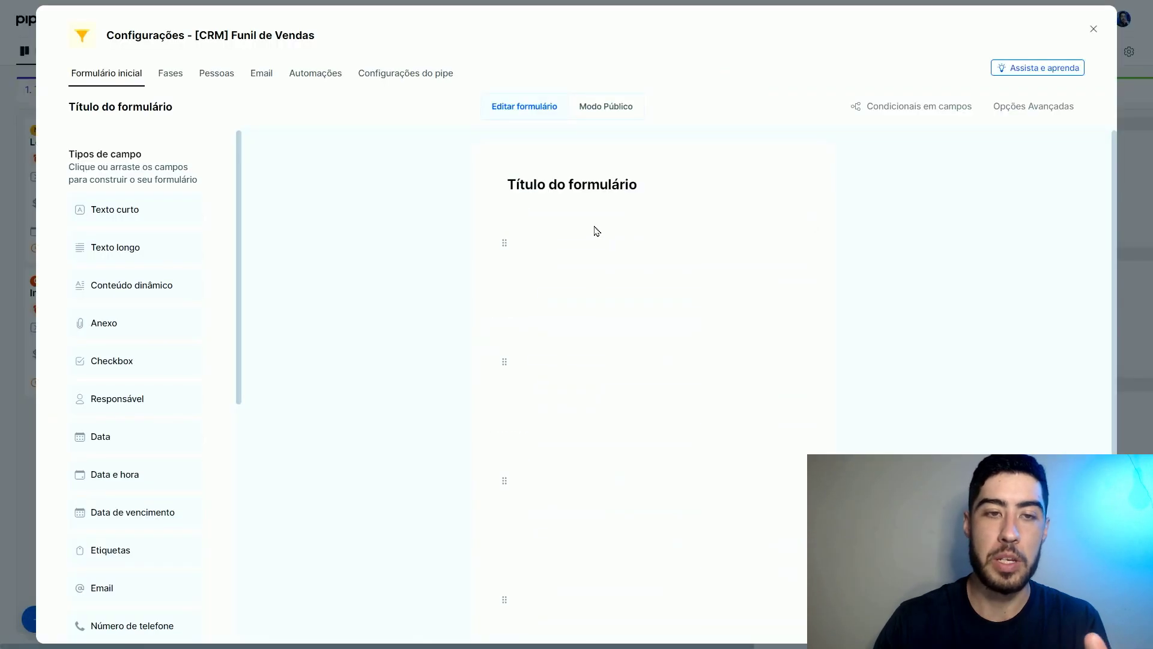
{"action": "scroll", "coordinate": [706, 298], "scroll_direction": "down", "scroll_amount": 4}
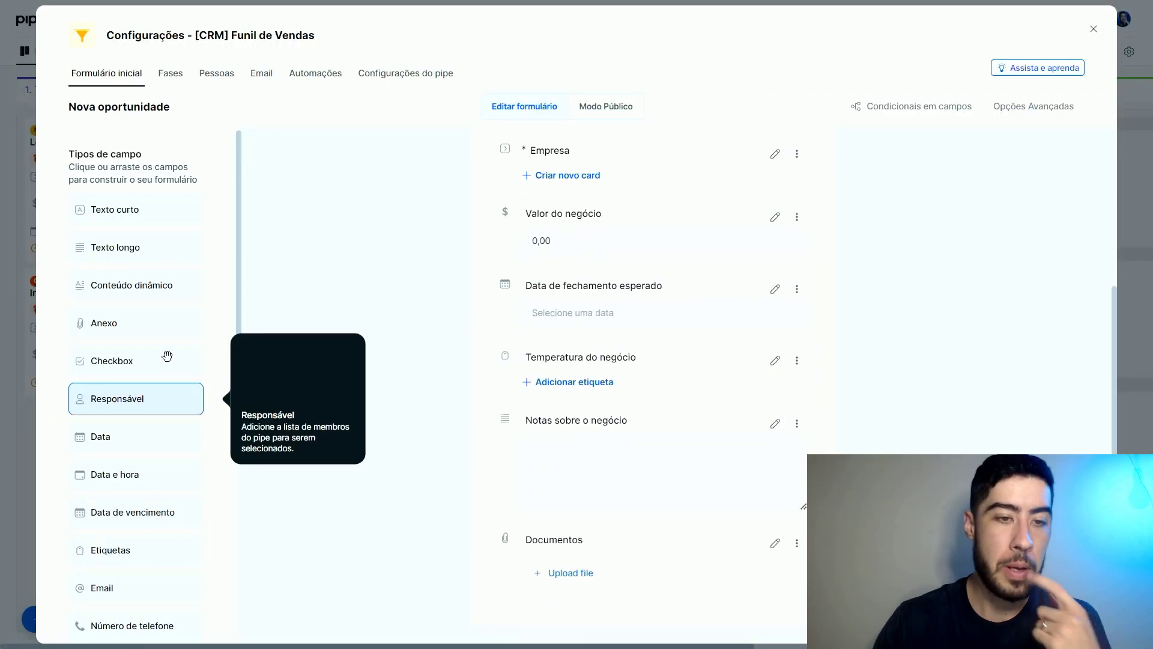
{"action": "scroll", "coordinate": [165, 357], "scroll_direction": "down", "scroll_amount": 2}
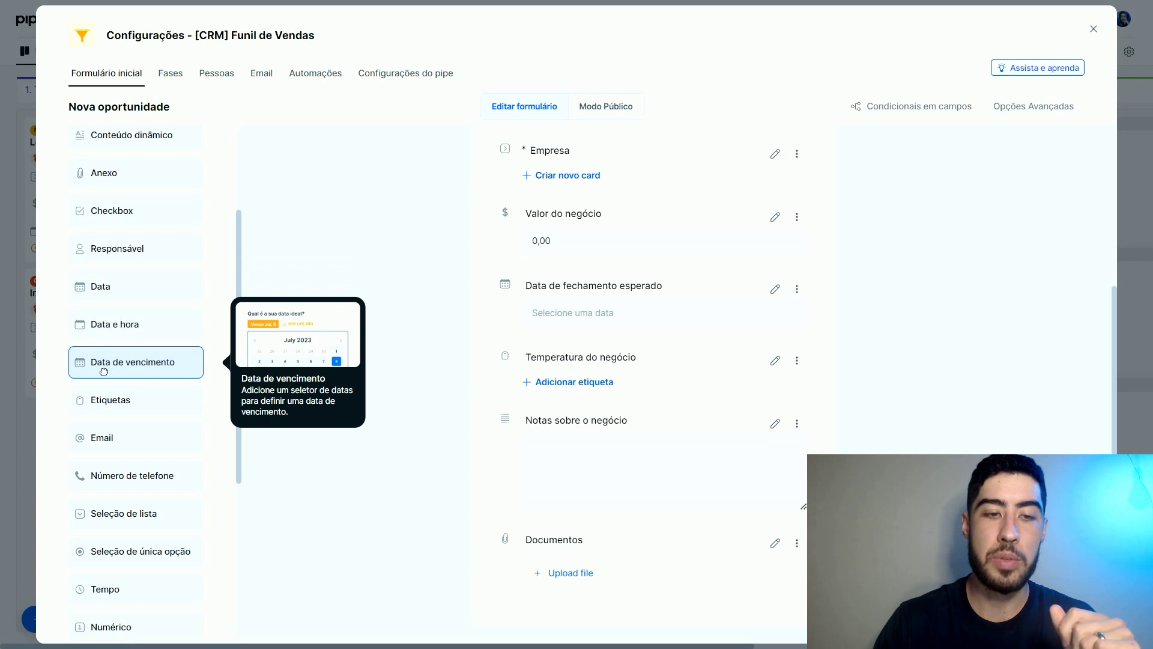
{"action": "left_click", "coordinate": [211, 380]}
{"action": "type", "text": "Data de vencimento:"}
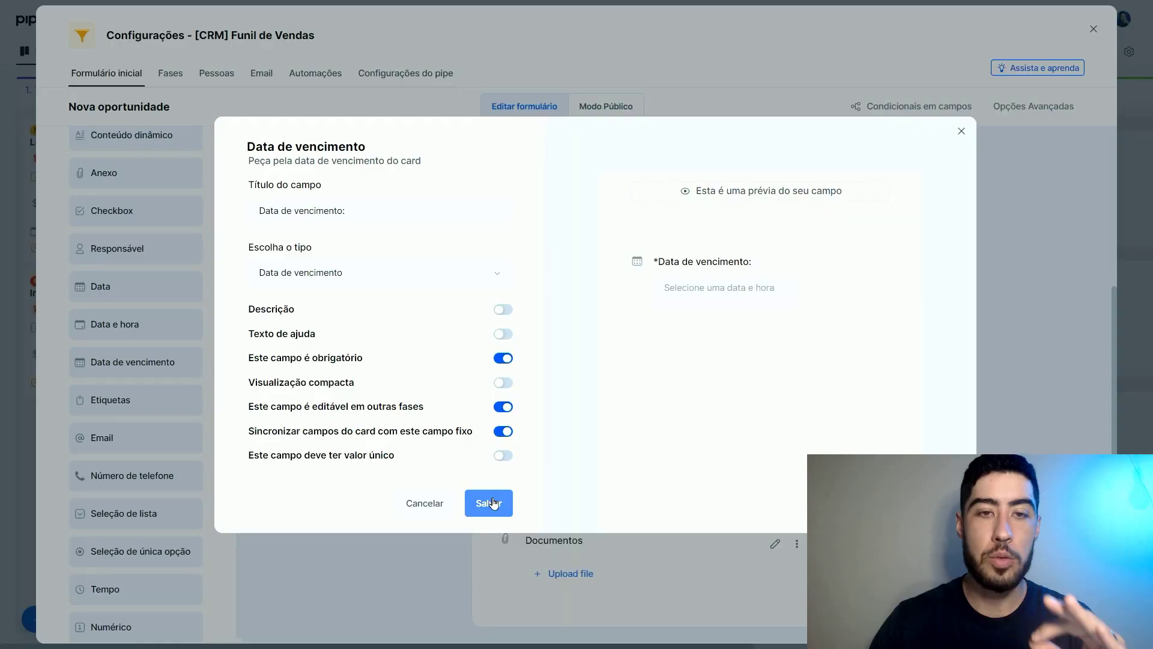
{"action": "key", "text": "Return"}
{"action": "scroll", "coordinate": [706, 416], "scroll_direction": "down", "scroll_amount": 2}
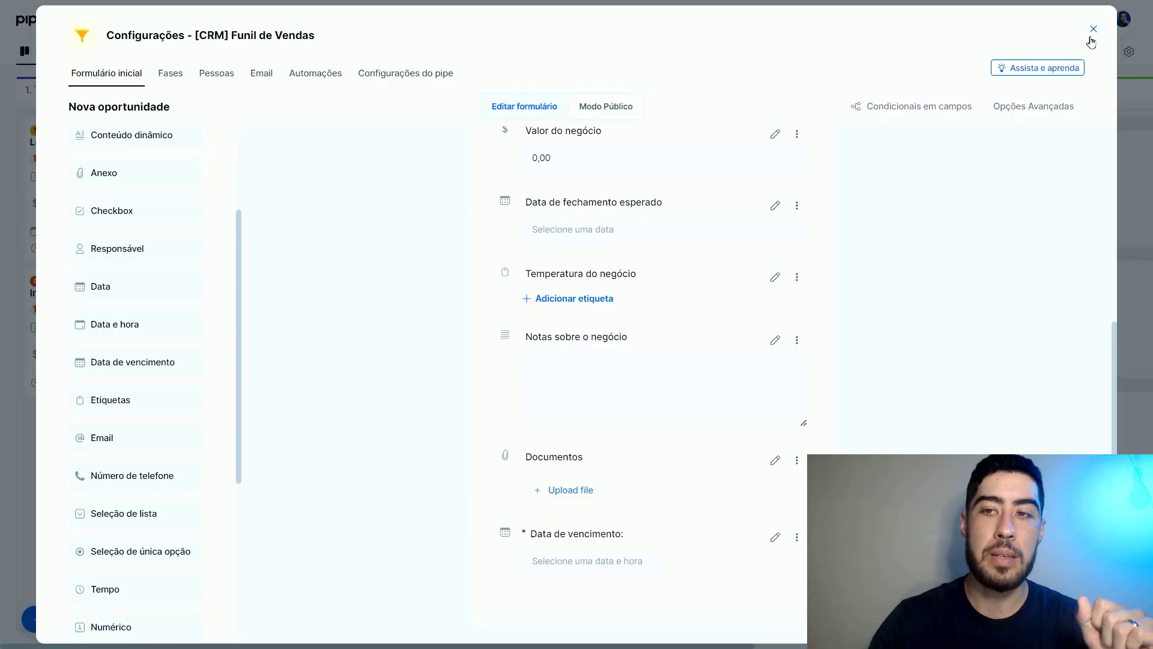
{"action": "left_click", "coordinate": [1094, 29]}
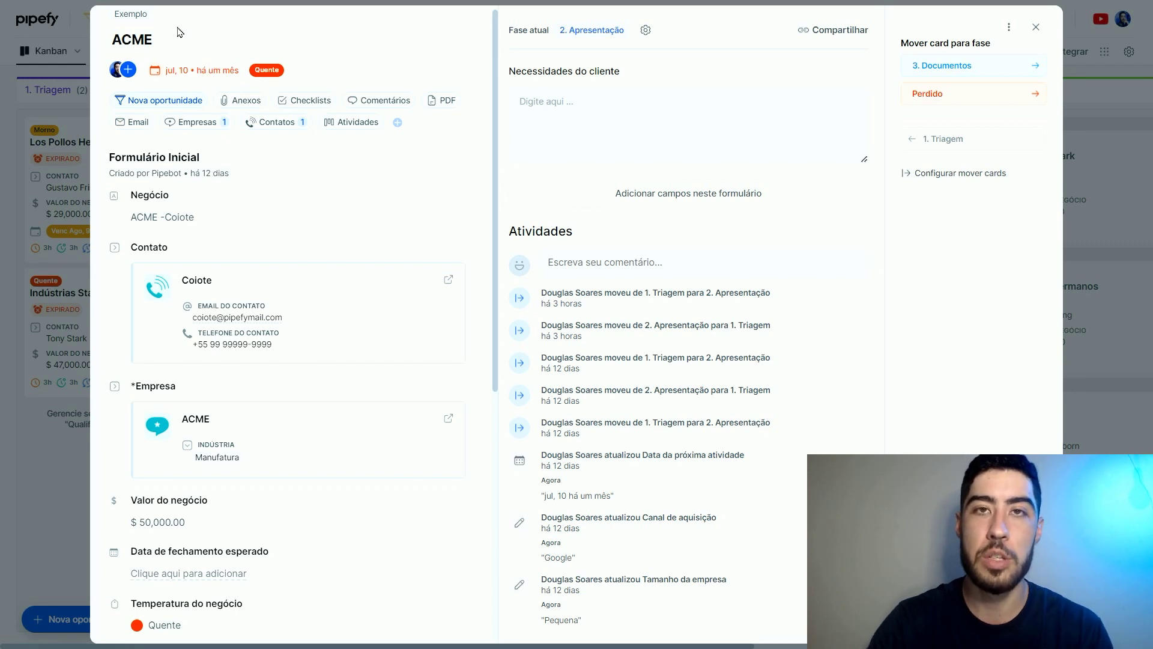
- Set the due date of the Indústrias Wonka card to 17/08/2023 at 01:30 and close the card
{"action": "key", "text": "Escape"}
{"action": "left_click", "coordinate": [317, 207]}
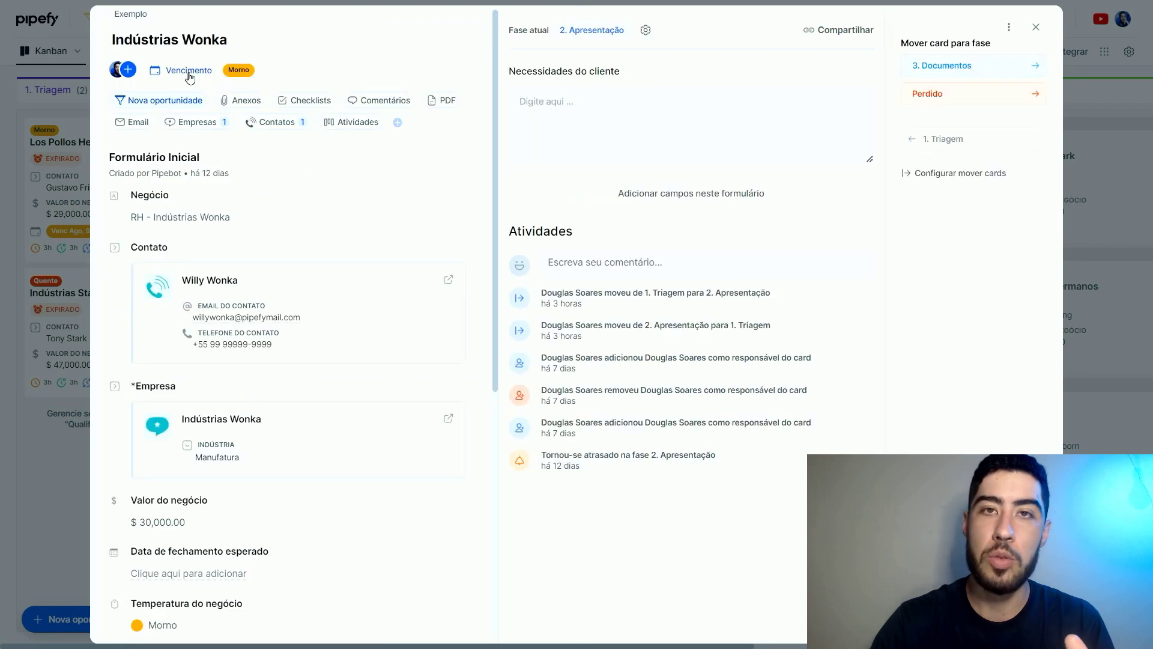
{"action": "left_click", "coordinate": [189, 72]}
{"action": "left_click", "coordinate": [266, 231]}
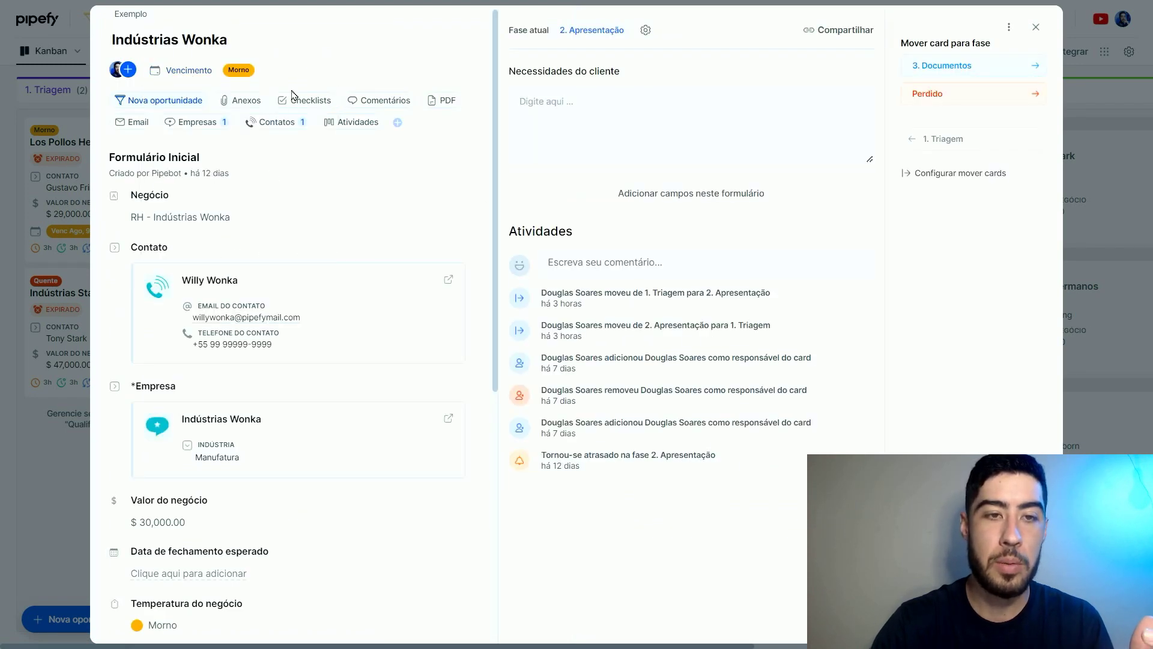
{"action": "left_click", "coordinate": [198, 70]}
{"action": "left_click", "coordinate": [299, 124]}
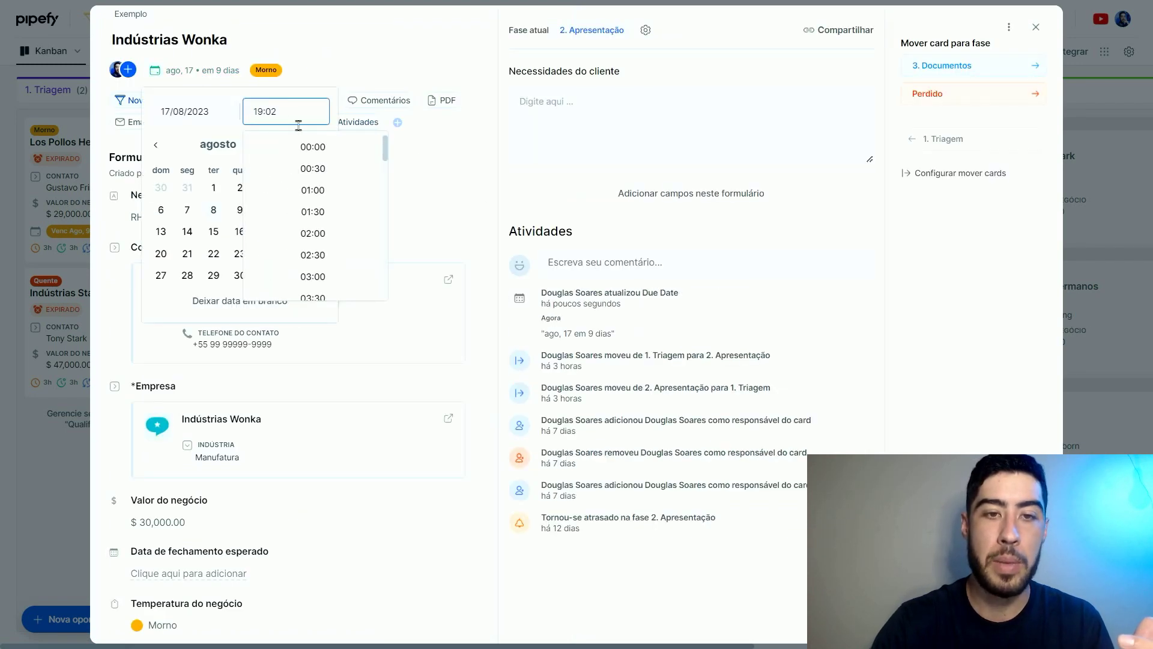
{"action": "left_click", "coordinate": [319, 212]}
{"action": "key", "text": "Escape"}
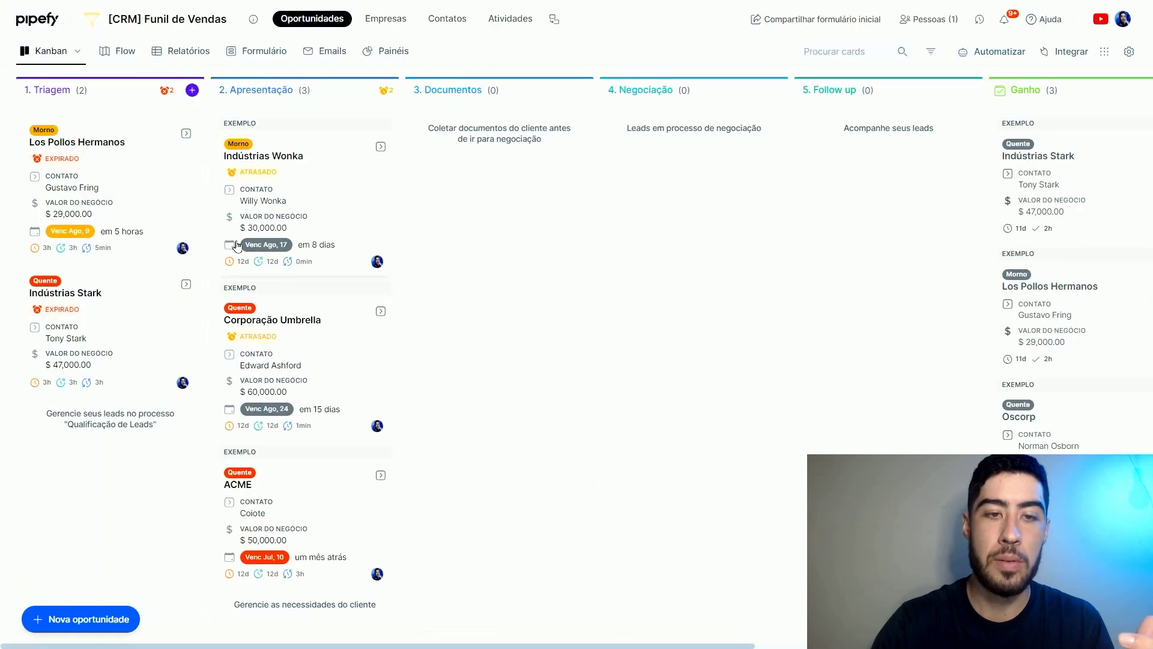
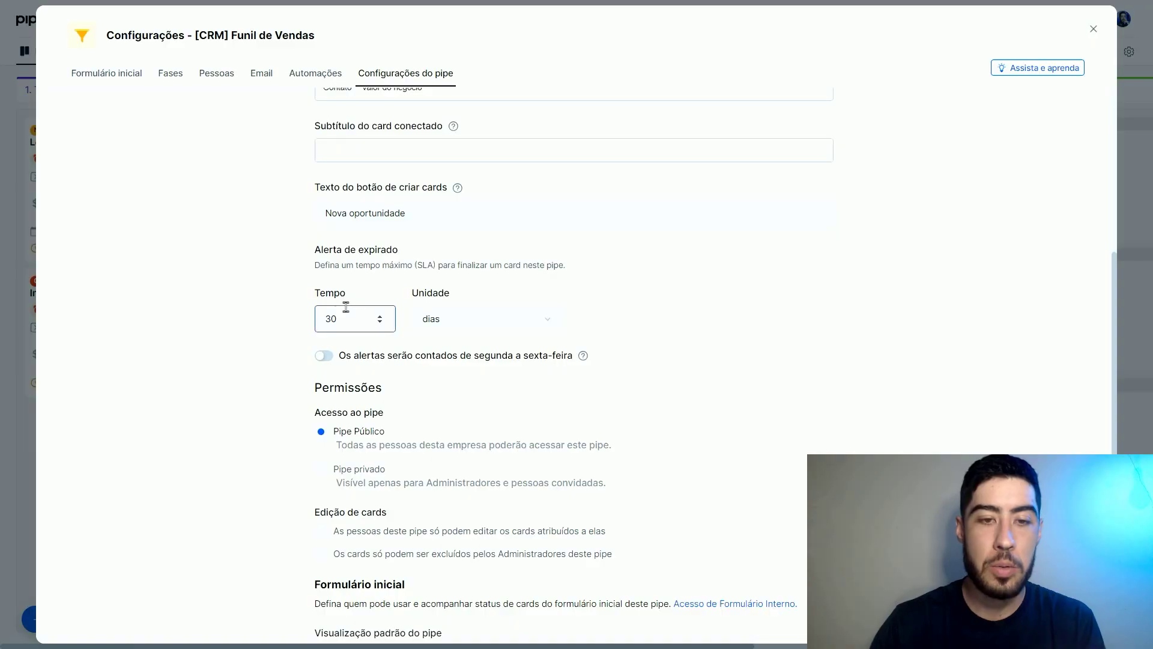
- Check the available time units for the pipe's "Alerta de expirado" without changing the setting
{"action": "left_click", "coordinate": [452, 319]}
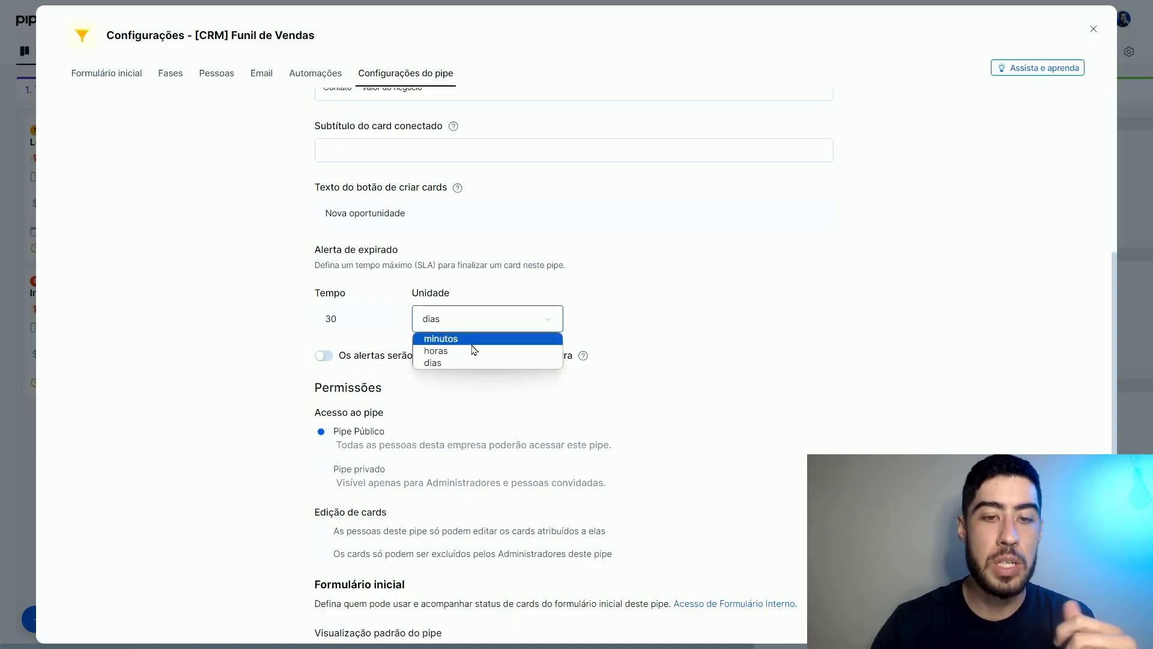
{"action": "left_click", "coordinate": [259, 323]}
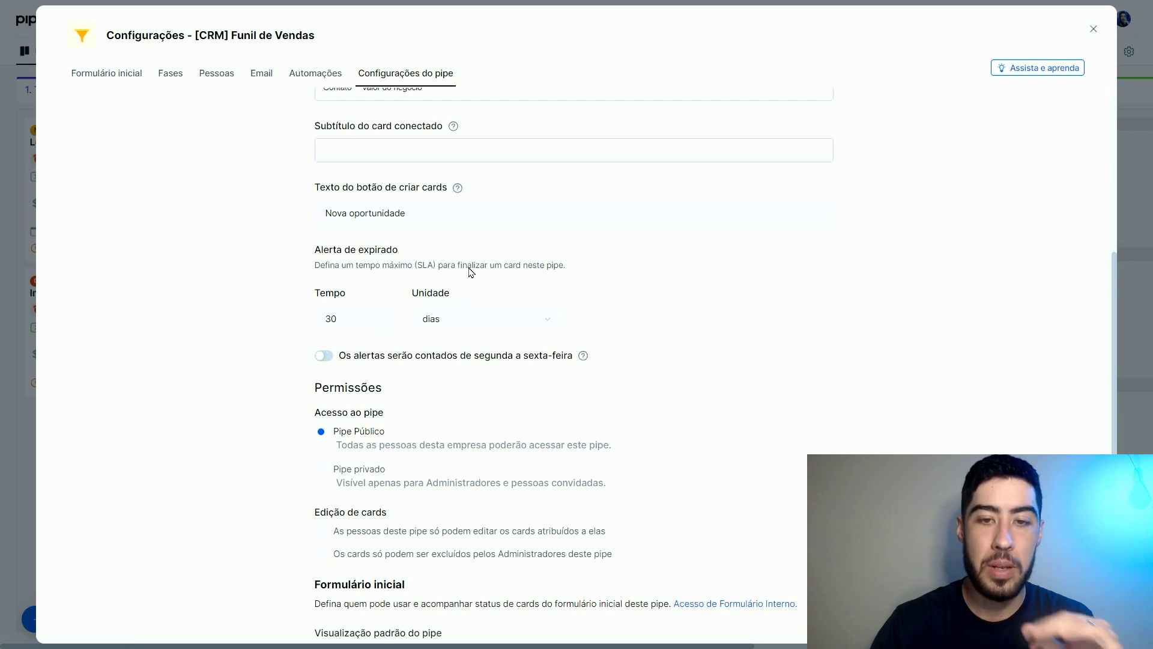
{"action": "key", "text": "Escape"}
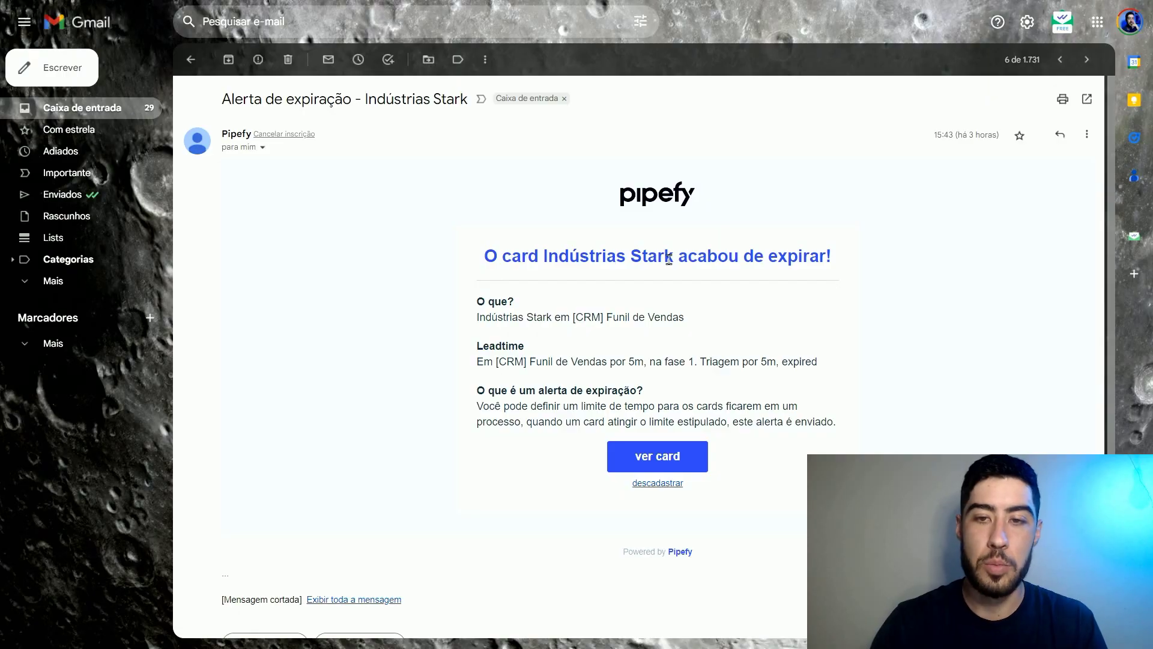
- Switch to Gmail and read the heading of the expiration alert e-mail for the Indústrias Stark card
{"action": "left_click_drag", "start_coordinate": [505, 258], "coordinate": [818, 258]}
{"action": "left_click", "coordinate": [818, 258]}
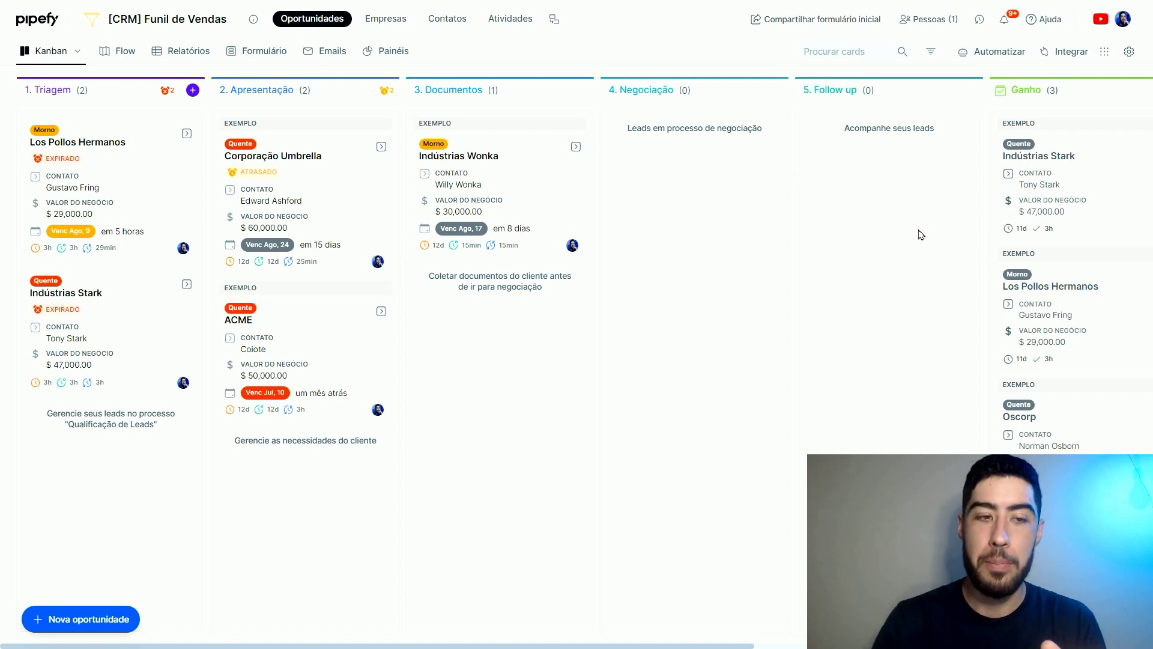
- In the Pipefy pipe settings, enable counting the alerts from Monday to Friday only
{"action": "left_click", "coordinate": [1128, 53]}
{"action": "left_click", "coordinate": [410, 77]}
{"action": "scroll", "coordinate": [709, 347], "scroll_direction": "down", "scroll_amount": 5}
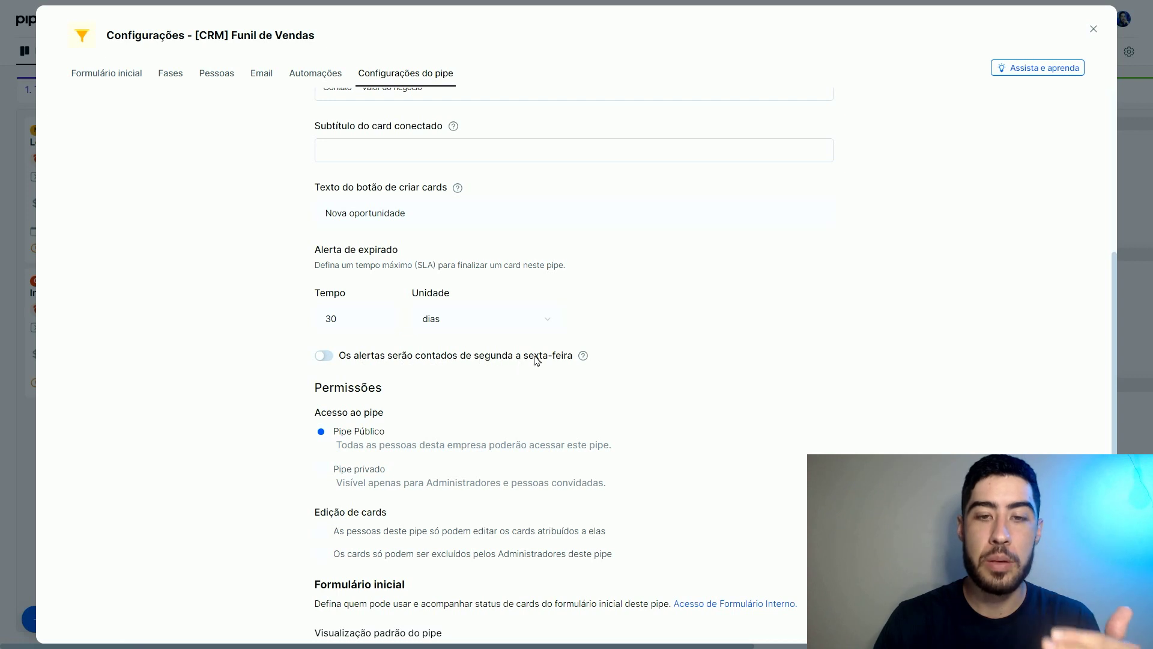
{"action": "left_click", "coordinate": [325, 355]}
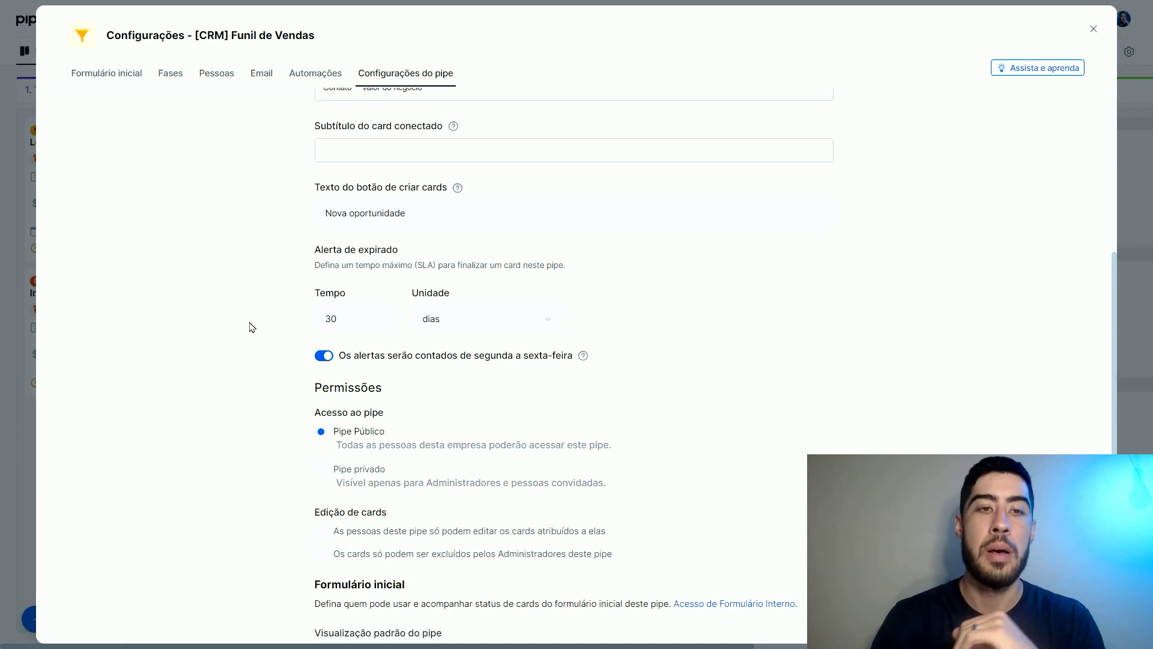
{"action": "mouse_move", "coordinate": [585, 357]}
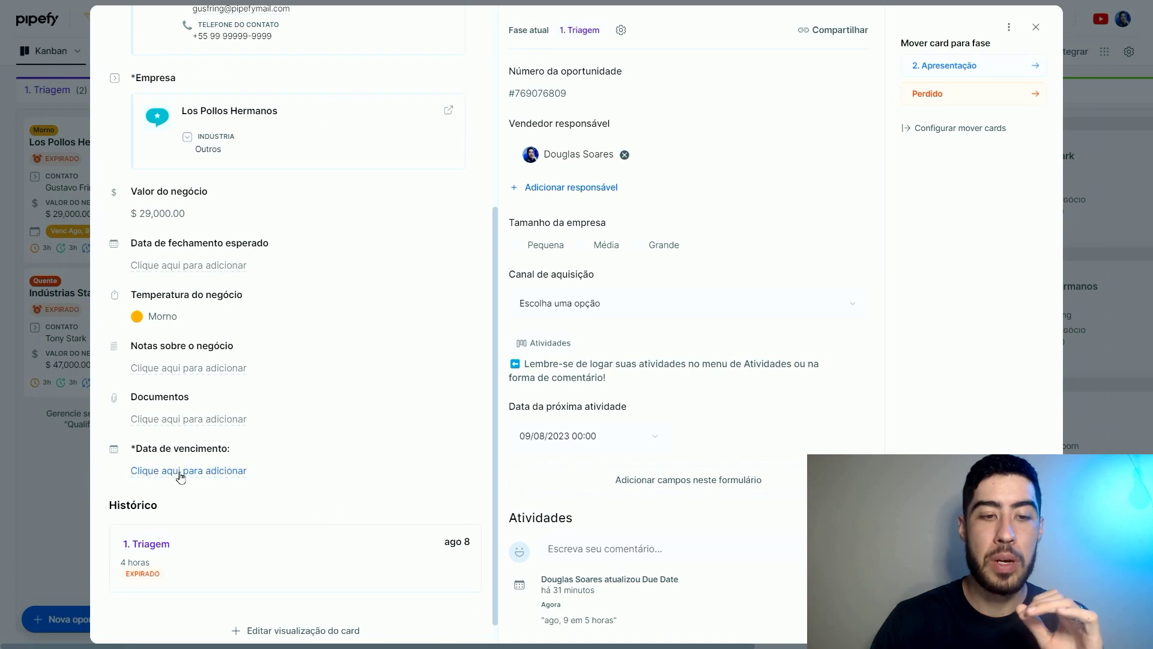
- Set "Data de vencimento:" on the Los Pollos Hermanos card to 11/08/2023 at 00:00 and save it
{"action": "left_click", "coordinate": [181, 471]}
{"action": "left_click", "coordinate": [243, 477]}
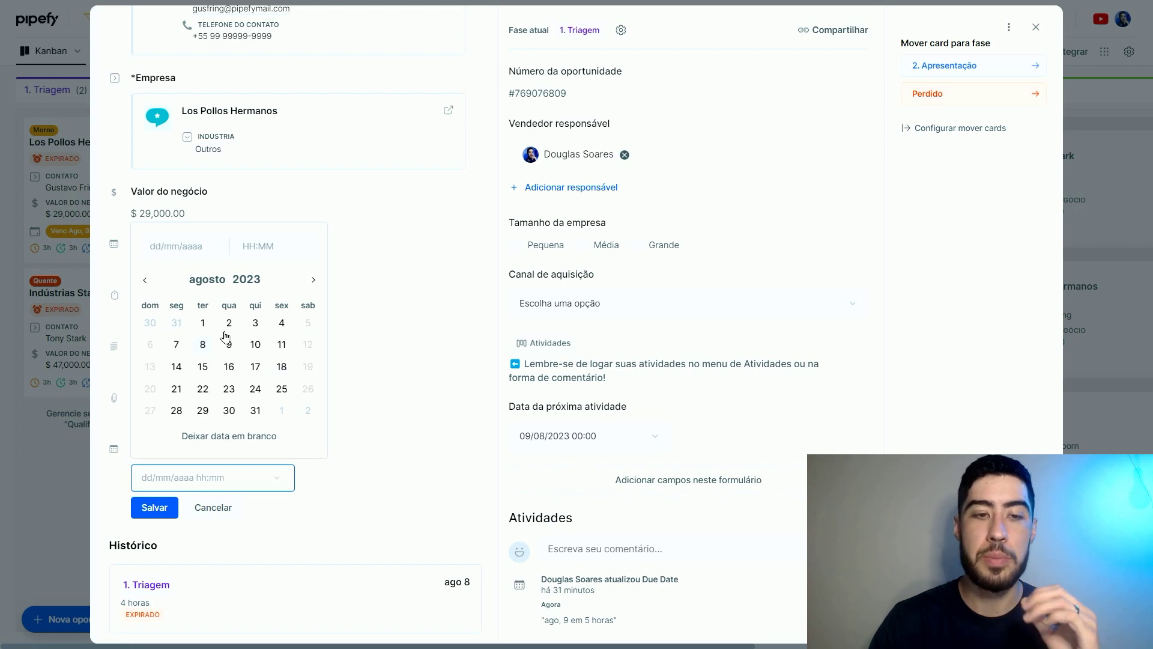
{"action": "left_click", "coordinate": [278, 352]}
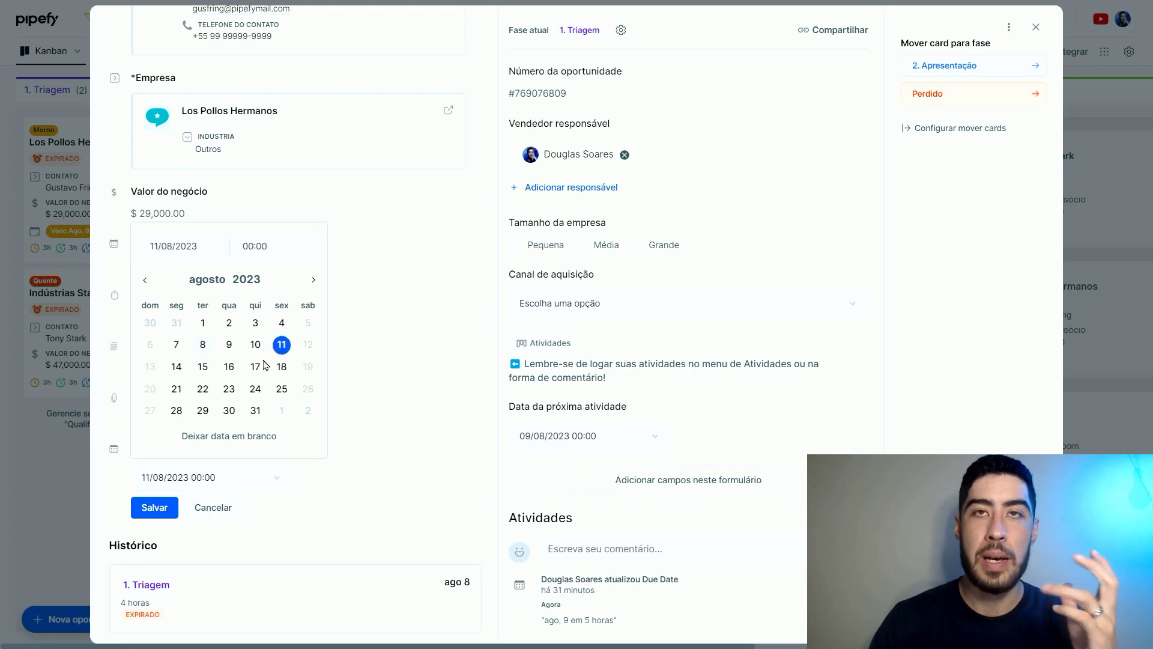
{"action": "left_click", "coordinate": [262, 257]}
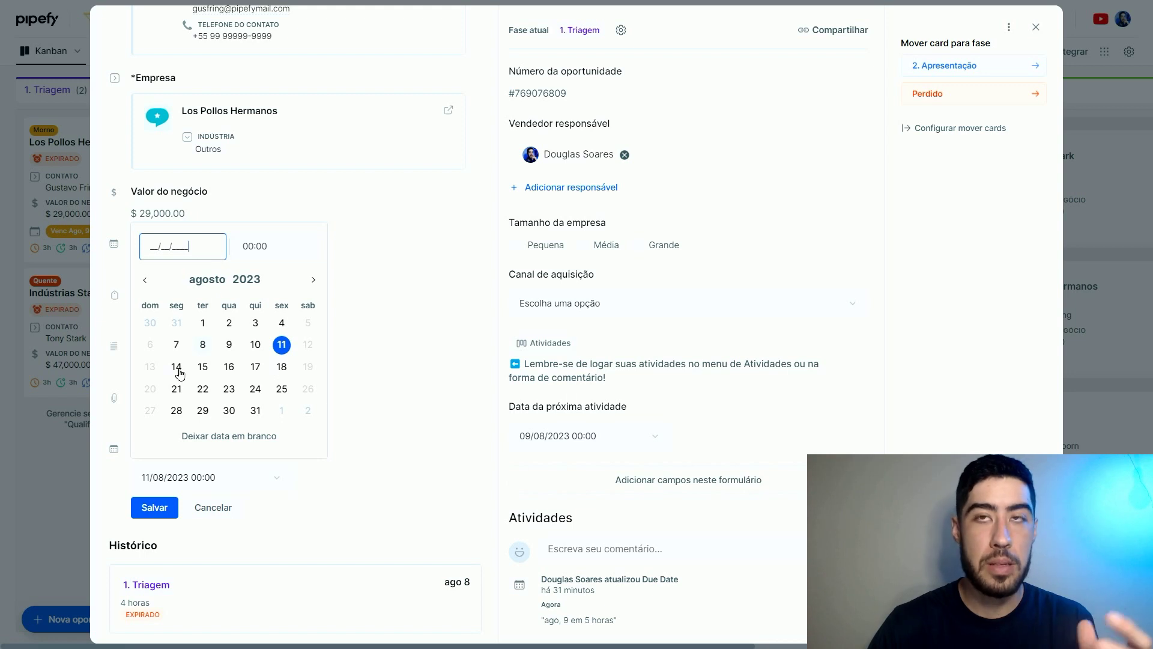
{"action": "left_click", "coordinate": [168, 514]}
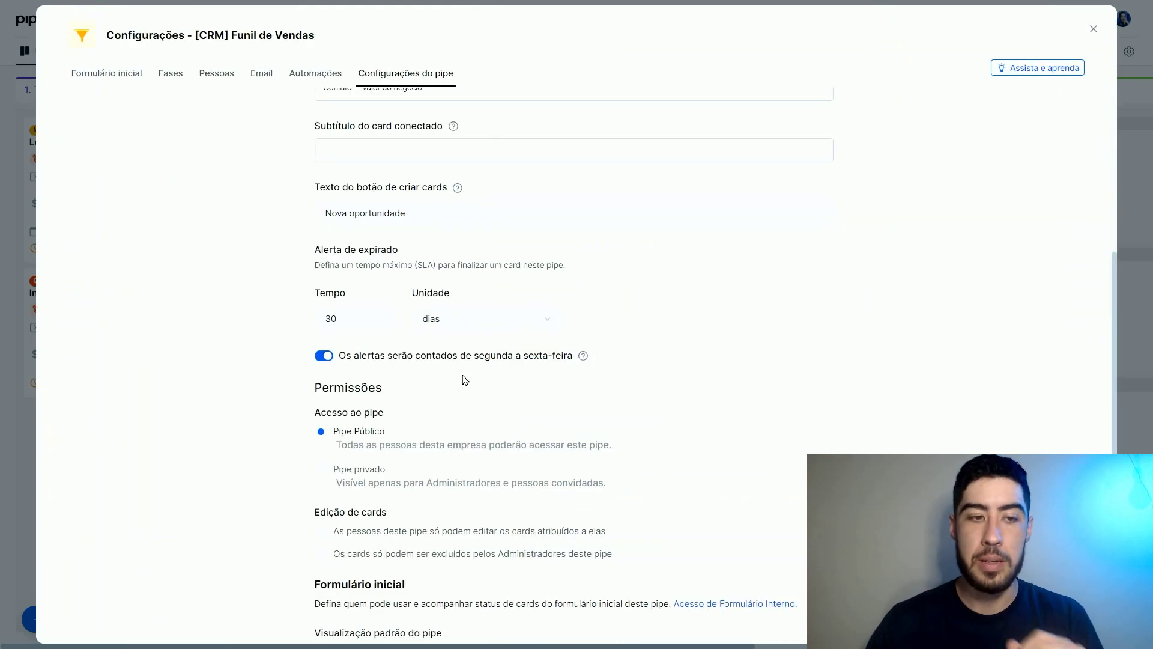
- Switch off the Monday-to-Friday counting of alerts in the pipe settings
{"action": "left_click", "coordinate": [316, 326]}
{"action": "left_click", "coordinate": [329, 362]}
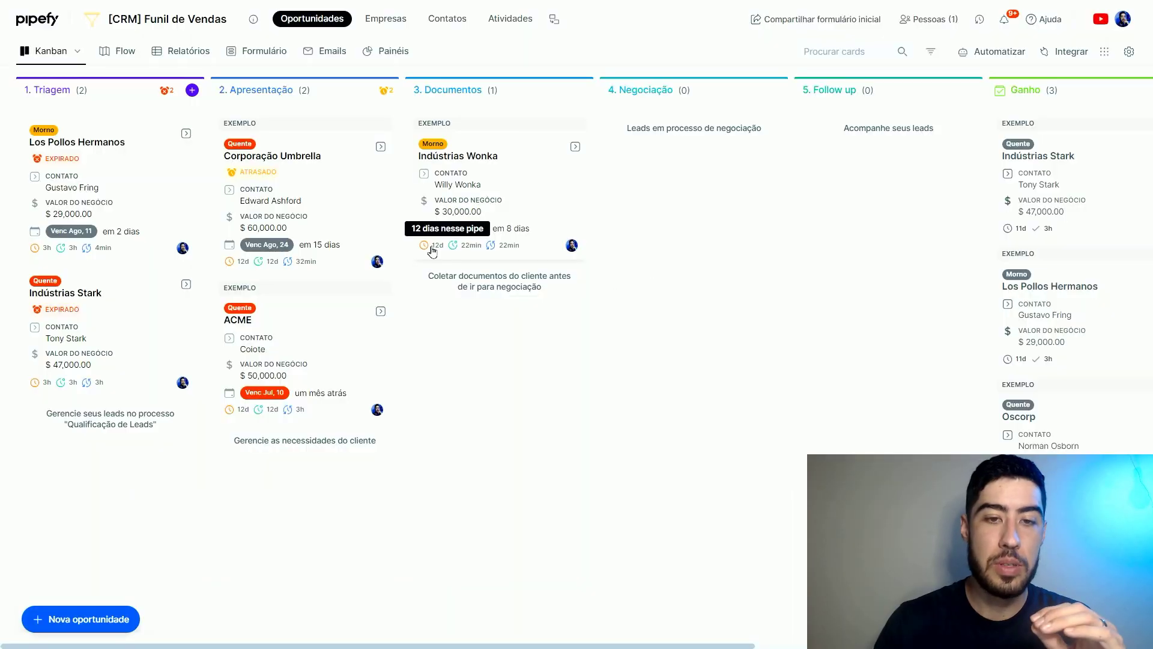
- Examine what the time markers on the Indústrias Wonka card stand for
{"action": "mouse_move", "coordinate": [430, 250]}
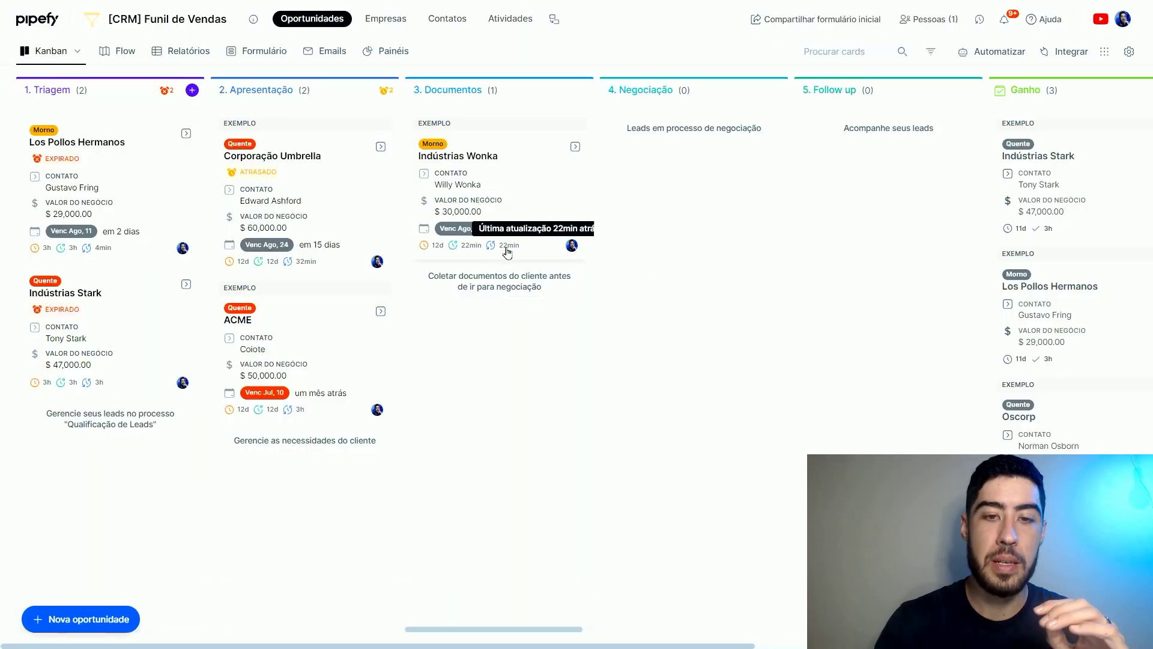
{"action": "mouse_move", "coordinate": [500, 249]}
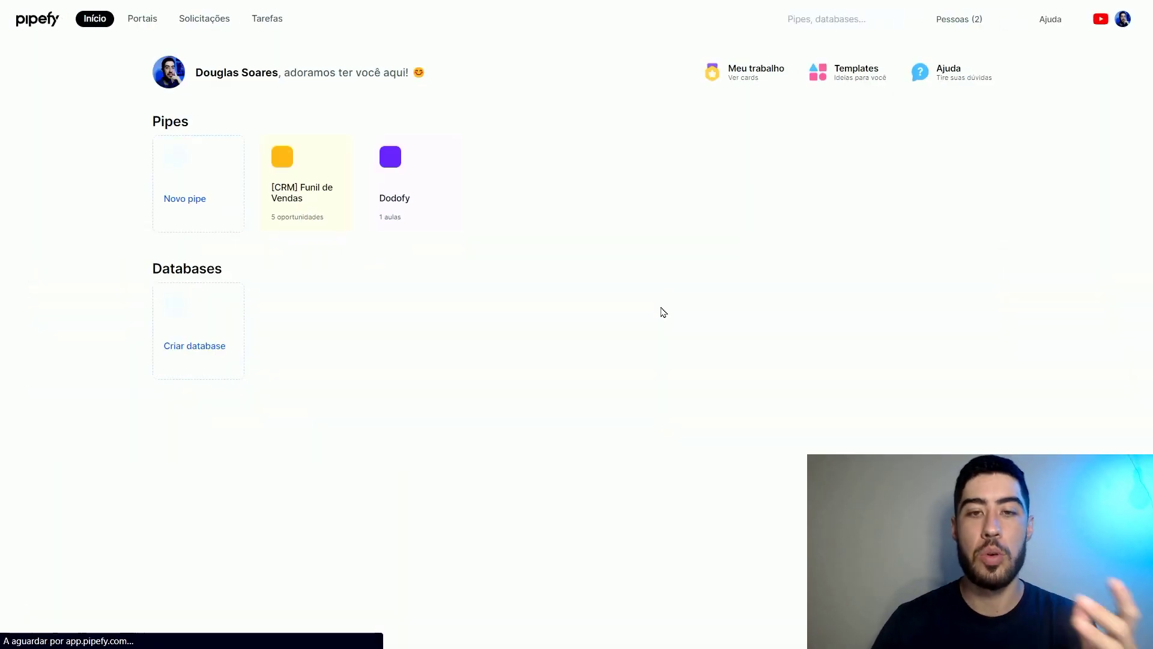
- Open the company settings in the account preferences and review the "Exibir marcadores de tempo no card" option
{"action": "left_click", "coordinate": [1114, 29]}
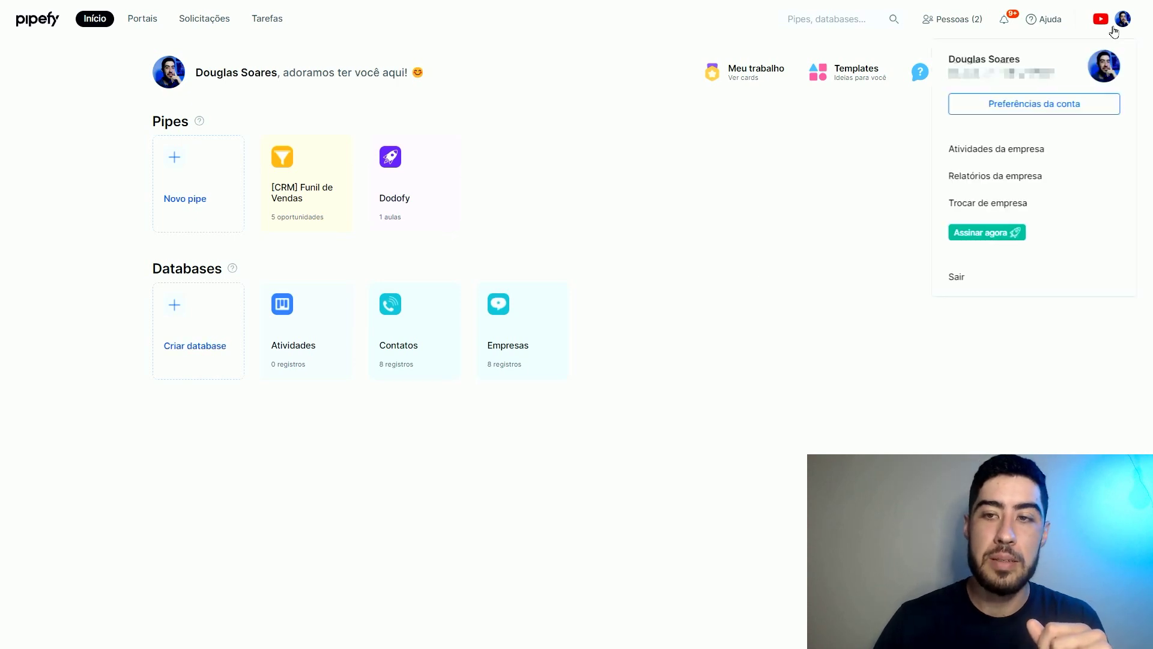
{"action": "left_click", "coordinate": [1039, 111]}
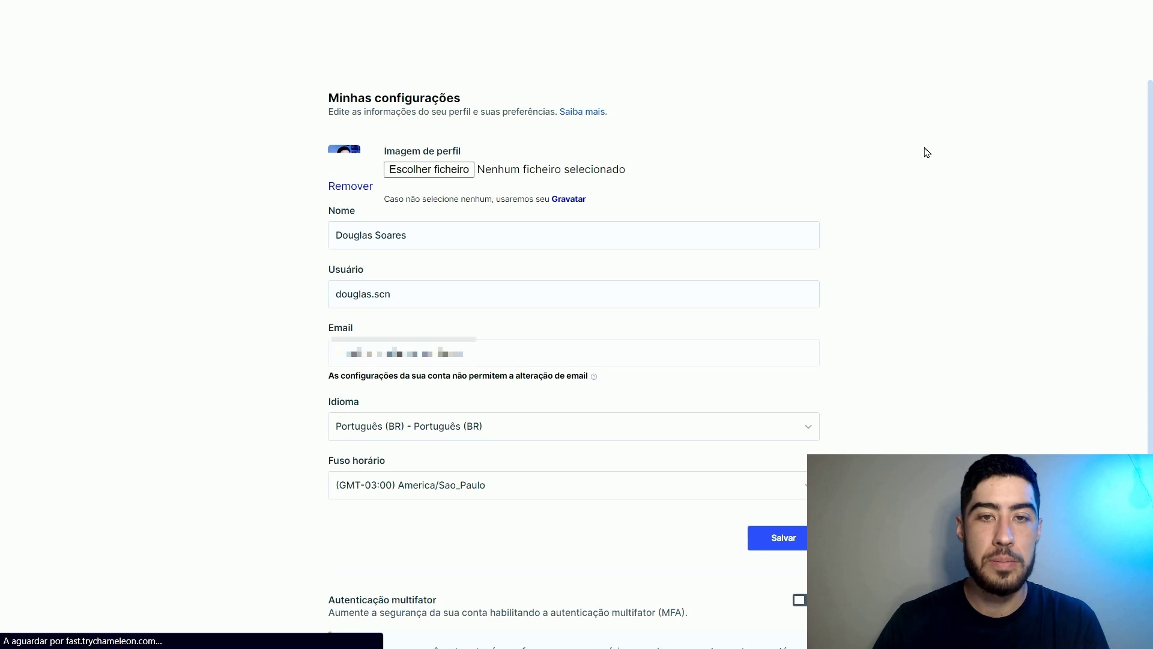
{"action": "left_click", "coordinate": [442, 53]}
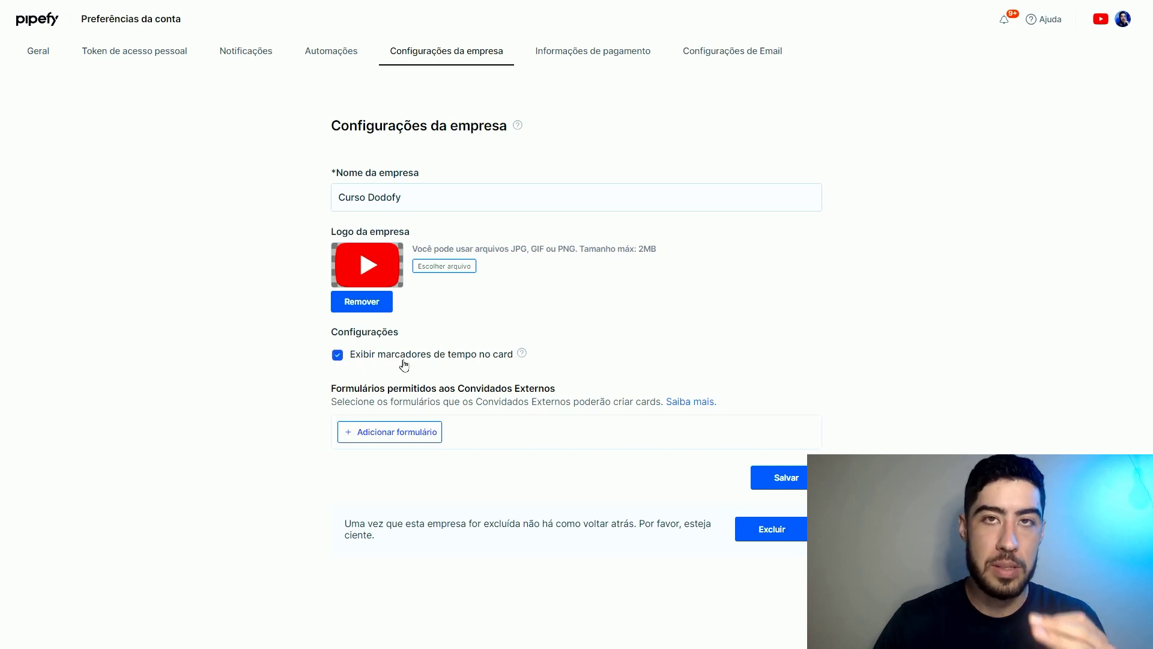
{"action": "mouse_move", "coordinate": [527, 355]}
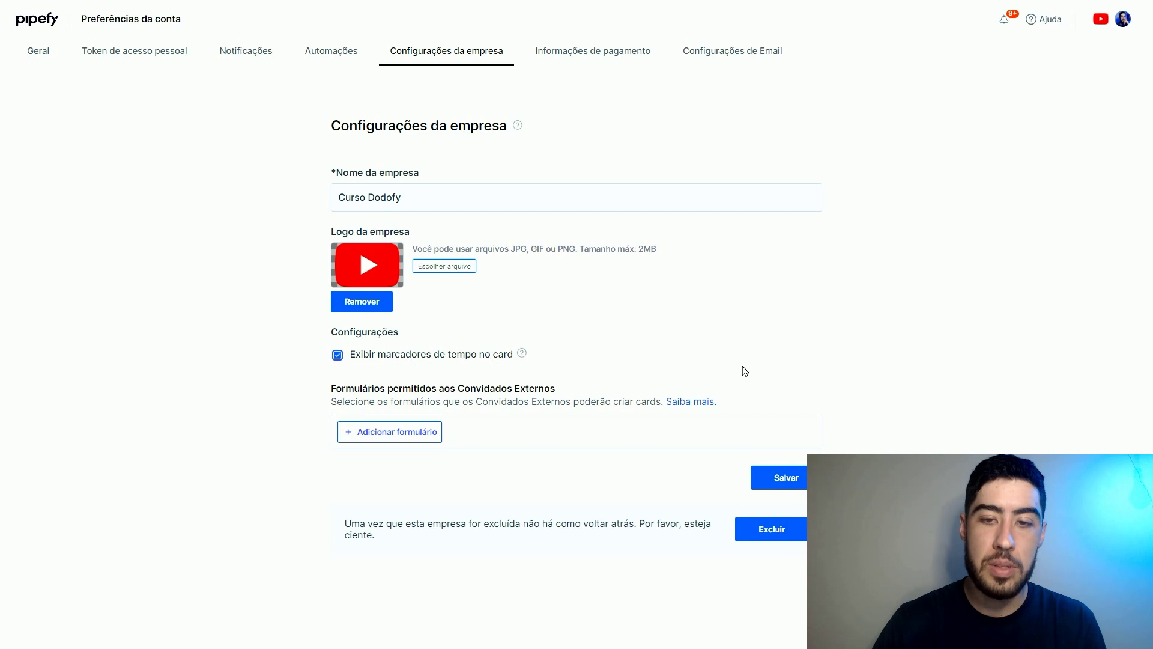
- Save the company settings with "Exibir marcadores de tempo no card" enabled
{"action": "left_click", "coordinate": [802, 477]}
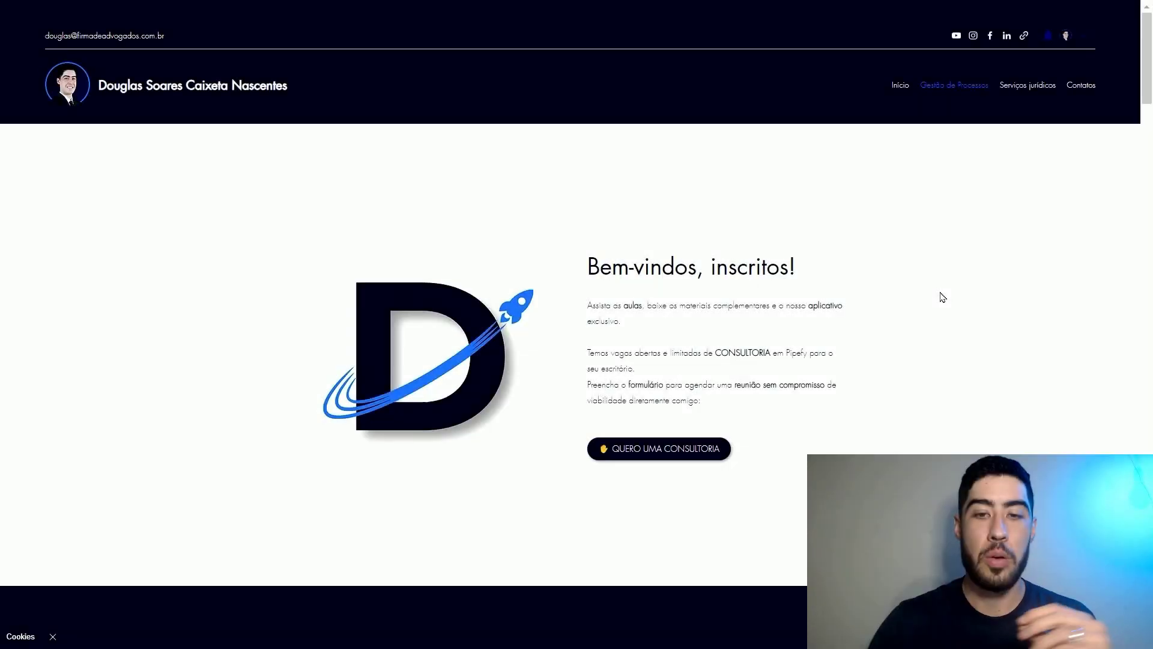
- Switch to the Dodofy course website and review its video lessons, complementary materials, "Cronograma de aulas" and app download section
{"action": "scroll", "coordinate": [942, 298], "scroll_direction": "down", "scroll_amount": 8}
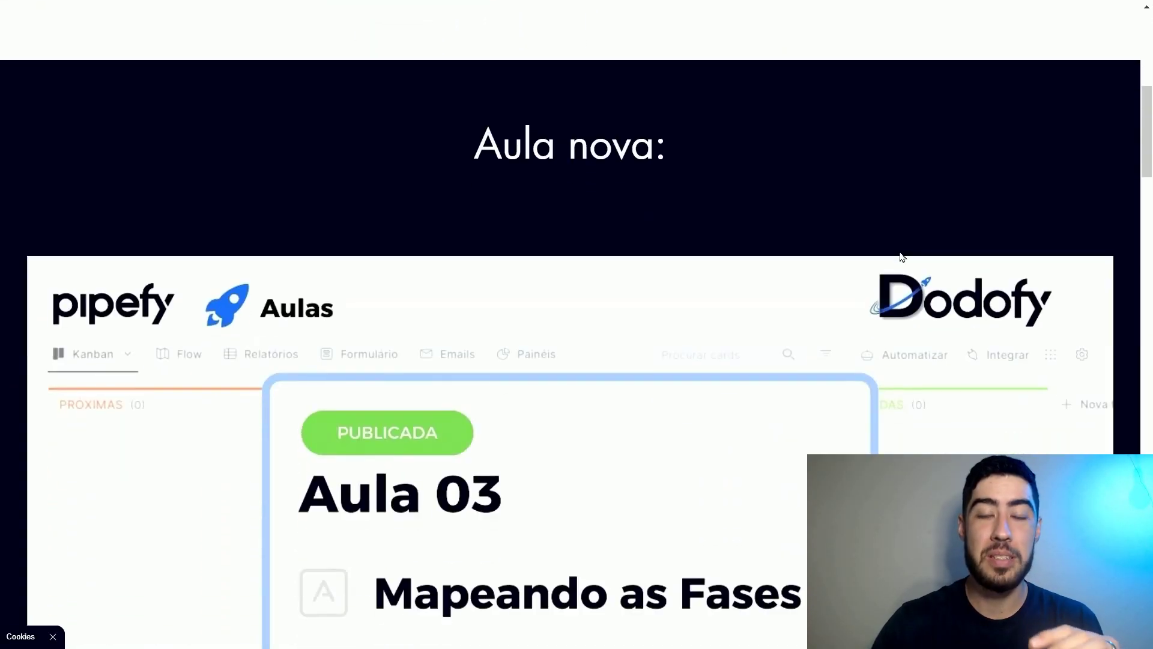
{"action": "scroll", "coordinate": [907, 223], "scroll_direction": "down", "scroll_amount": 12}
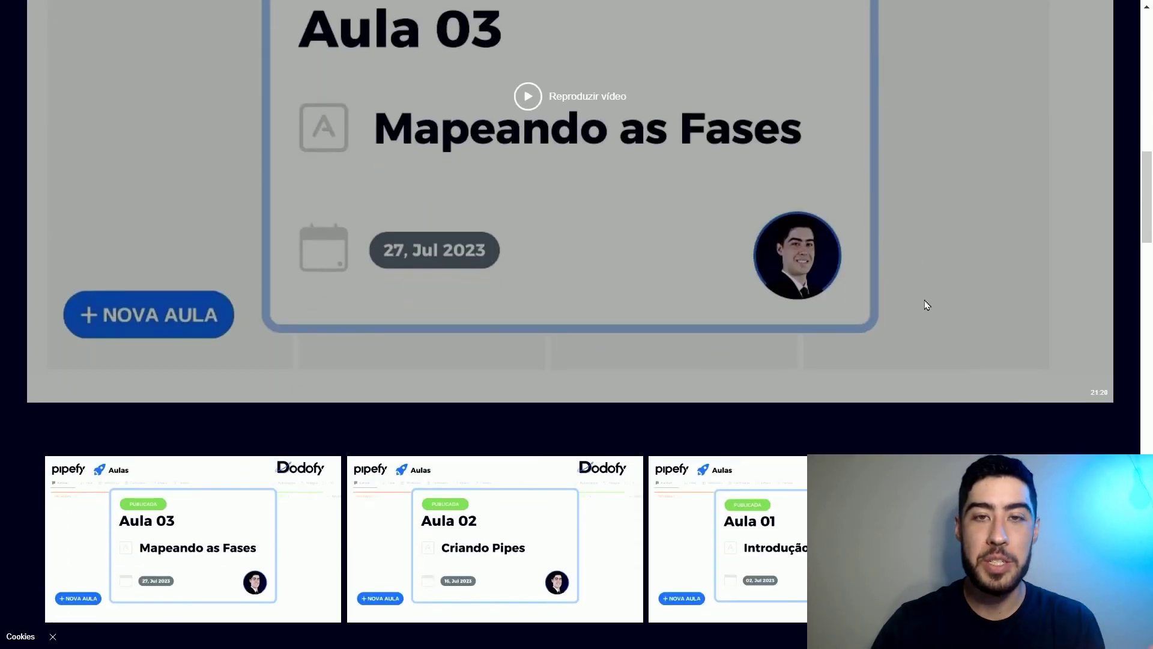
{"action": "scroll", "coordinate": [929, 304], "scroll_direction": "down", "scroll_amount": 1}
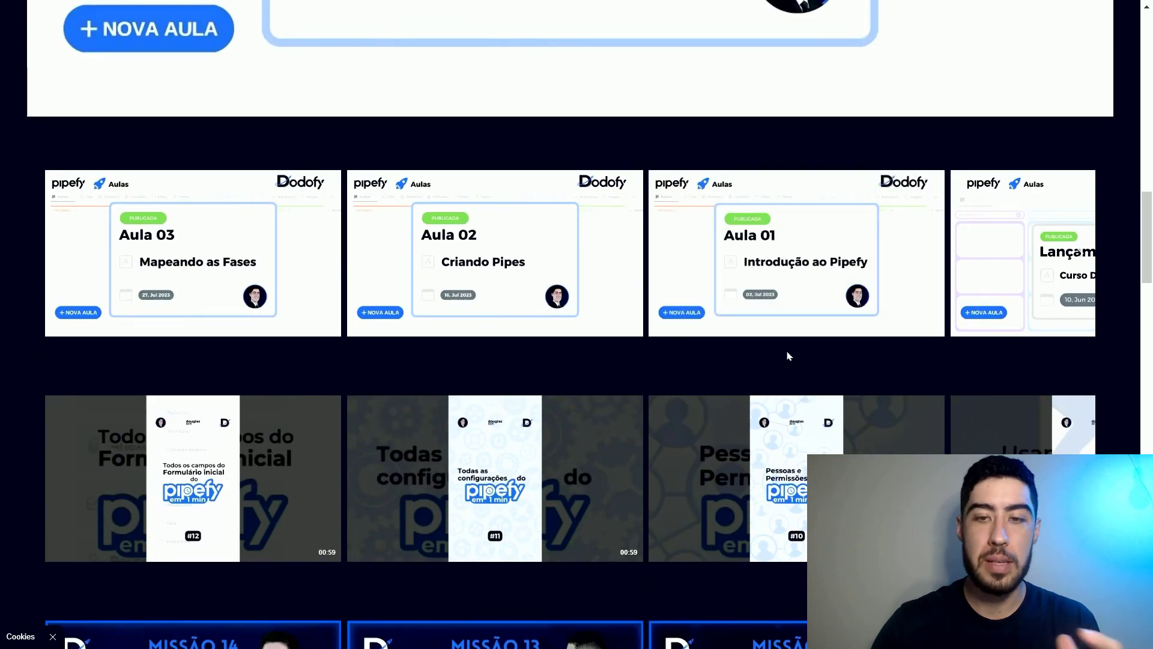
{"action": "scroll", "coordinate": [788, 357], "scroll_direction": "down", "scroll_amount": 10}
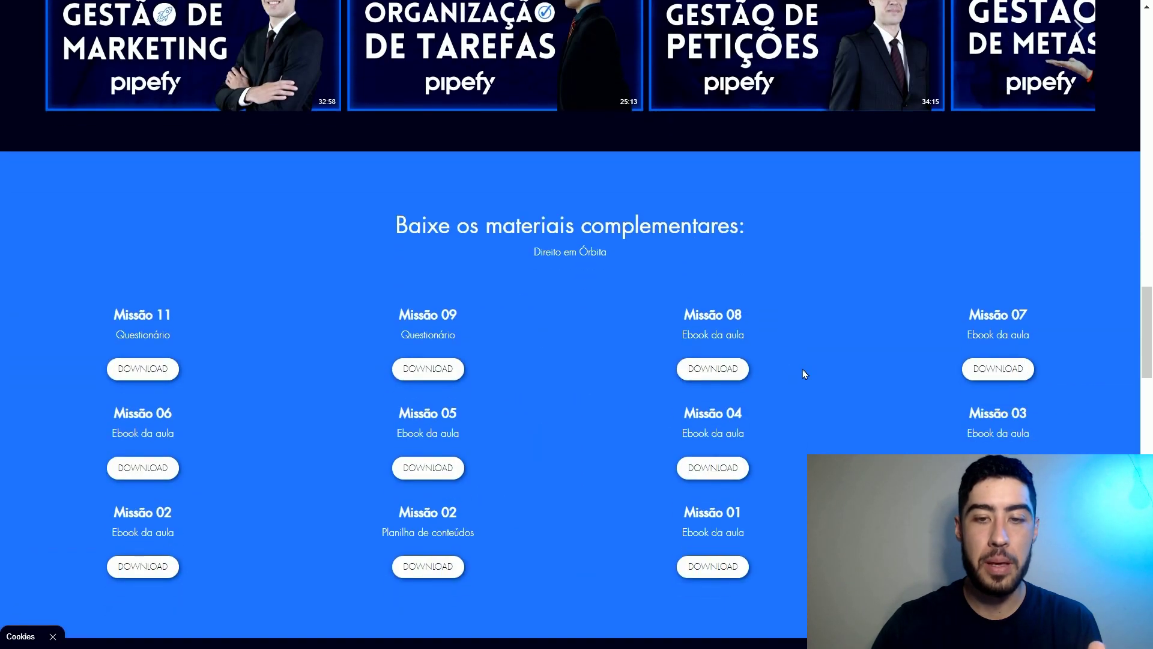
{"action": "scroll", "coordinate": [811, 362], "scroll_direction": "down", "scroll_amount": 8}
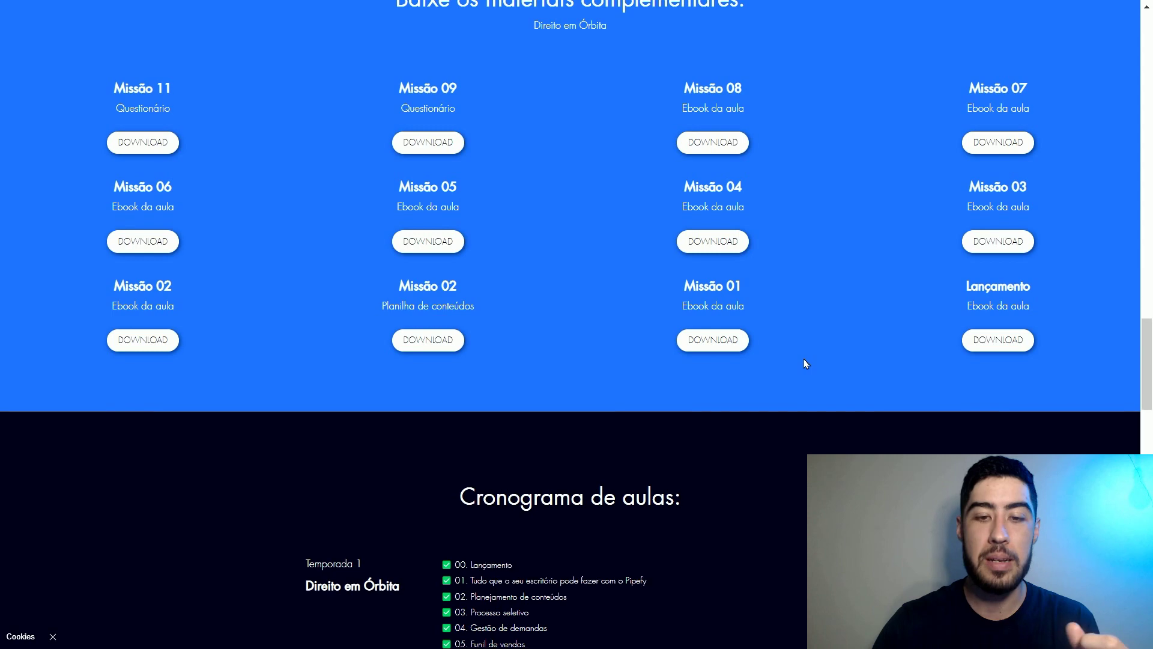
{"action": "scroll", "coordinate": [834, 354], "scroll_direction": "down", "scroll_amount": 4}
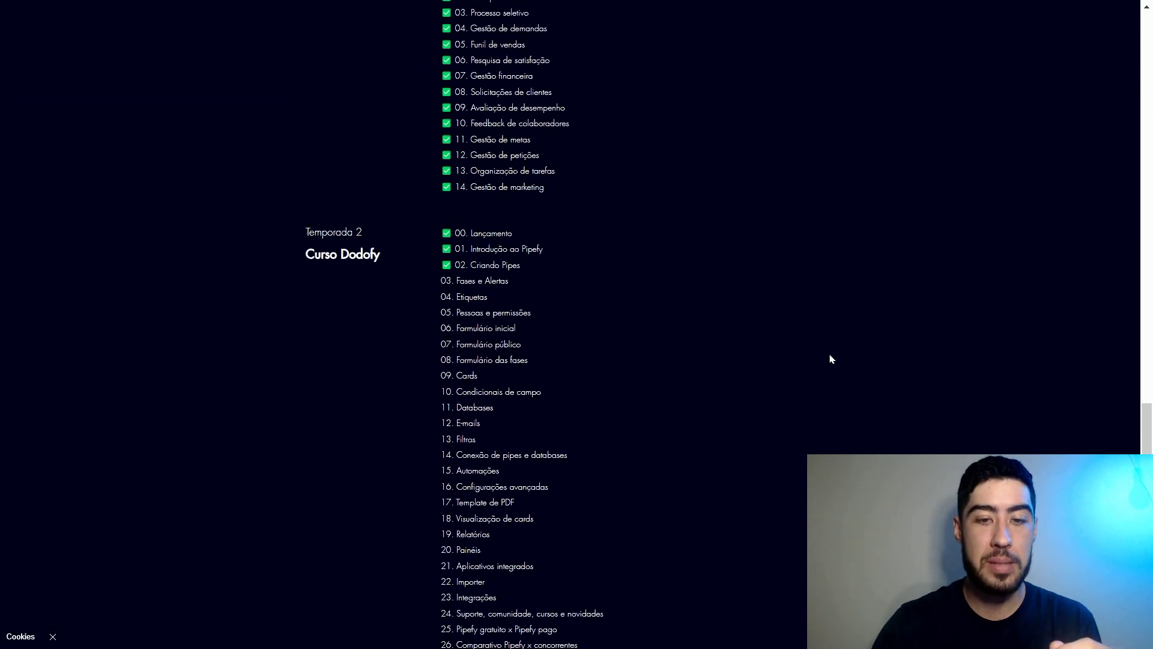
{"action": "scroll", "coordinate": [834, 356], "scroll_direction": "down", "scroll_amount": 8}
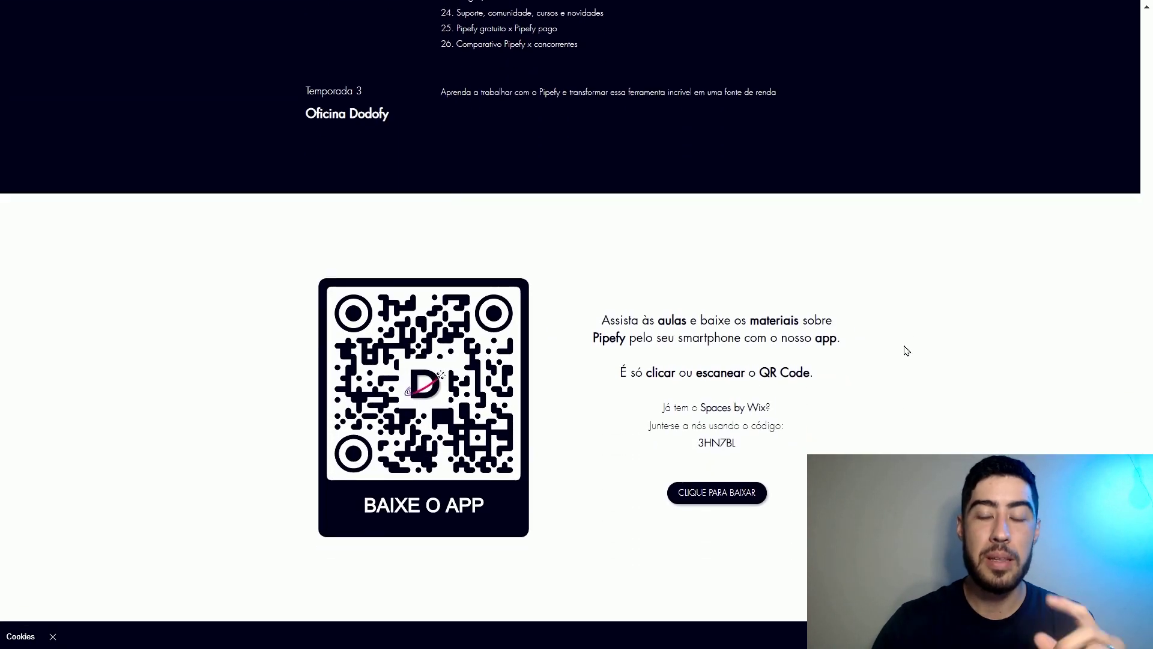
{"action": "scroll", "coordinate": [907, 351], "scroll_direction": "down", "scroll_amount": 1}
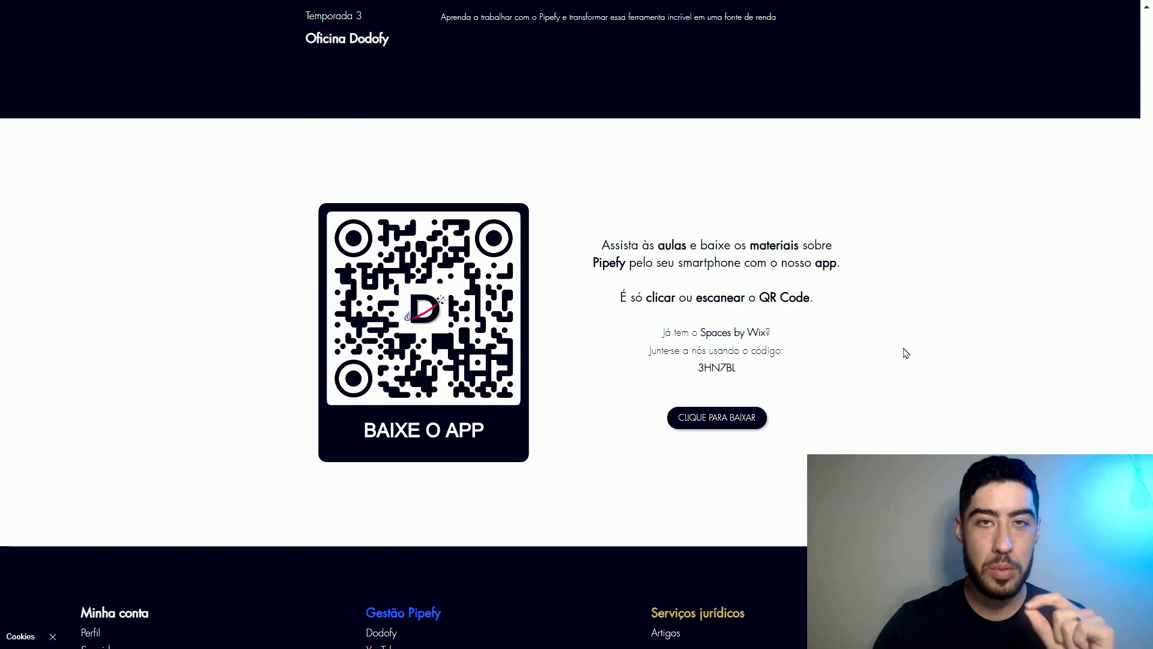